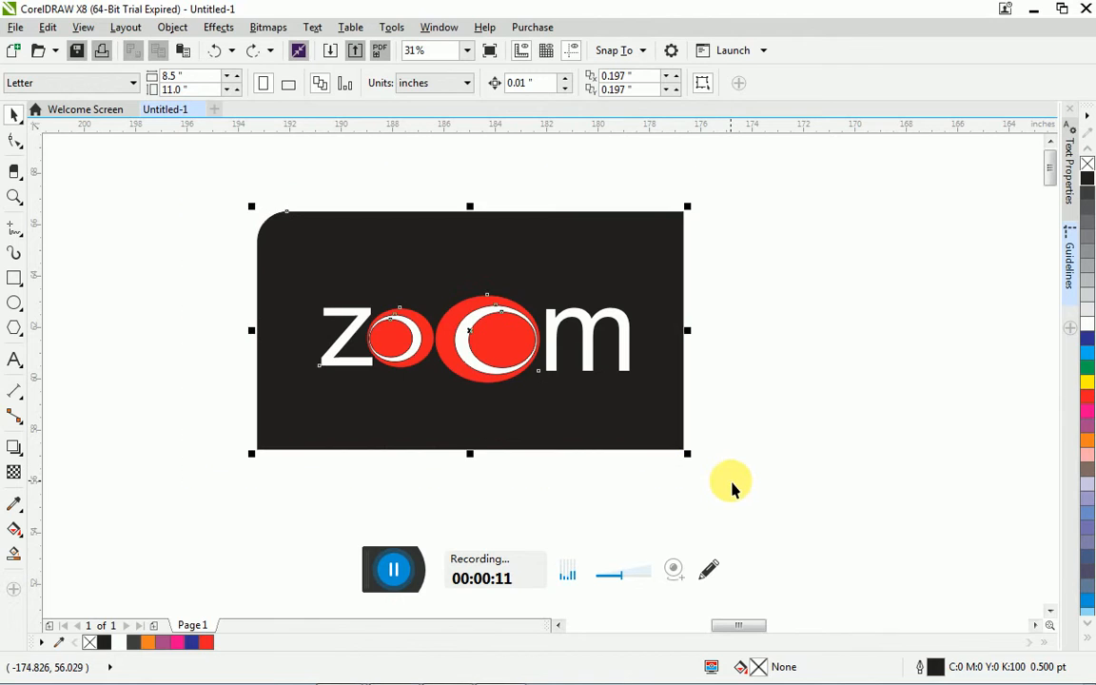
- Delete the existing zoom logo and draw a circle about 5 inches in diameter
{"action": "key", "text": "Delete"}
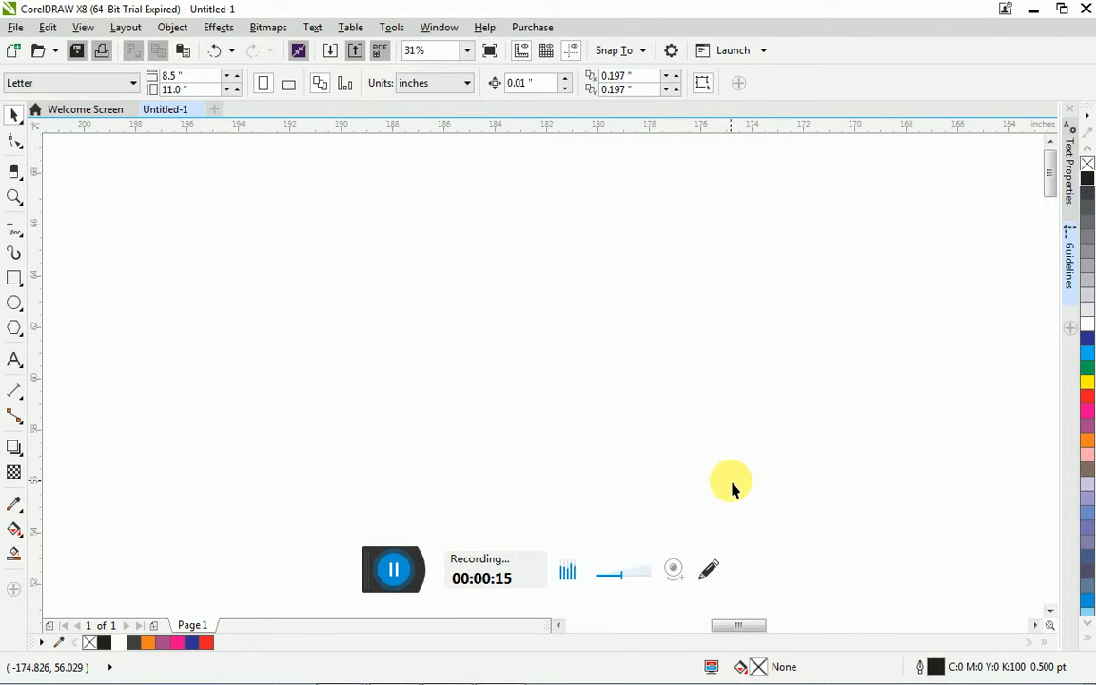
{"action": "scroll", "coordinate": [669, 459], "scroll_direction": "up", "scroll_amount": 1}
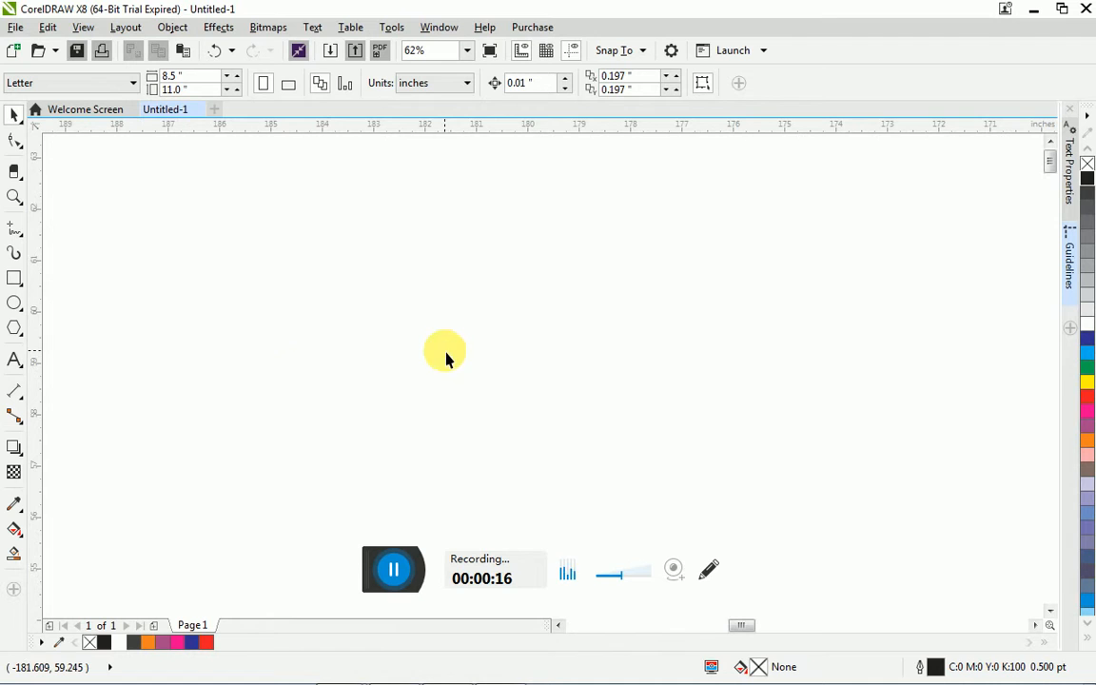
{"action": "left_click", "coordinate": [14, 304]}
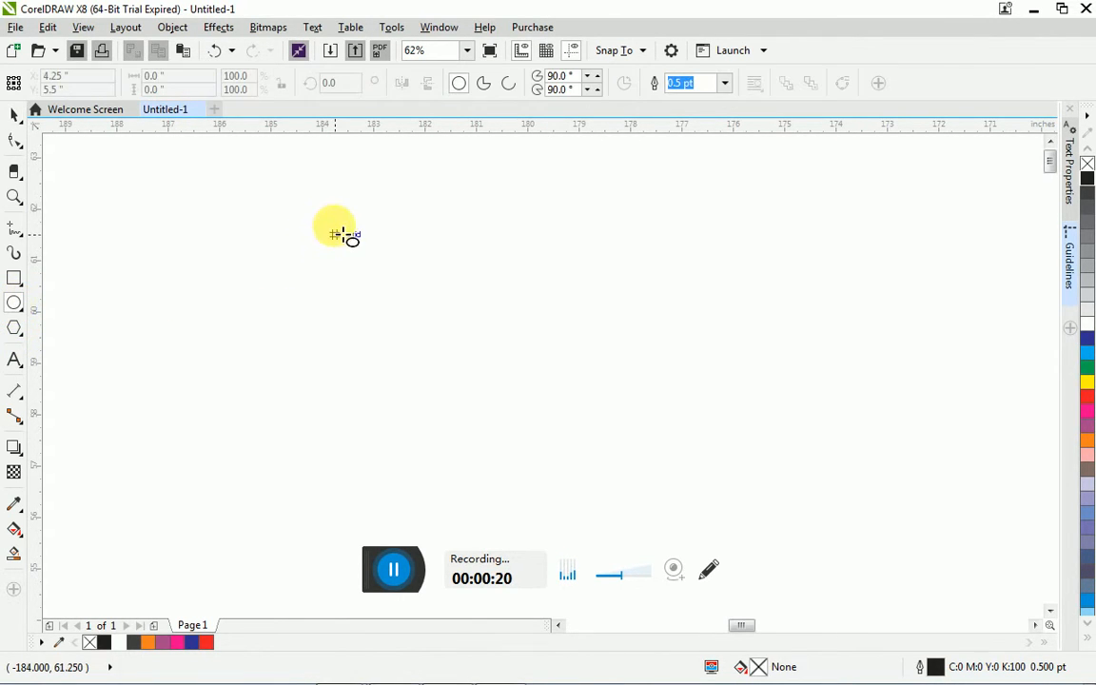
{"action": "left_click_drag", "start_coordinate": [335, 209], "coordinate": [592, 465]}
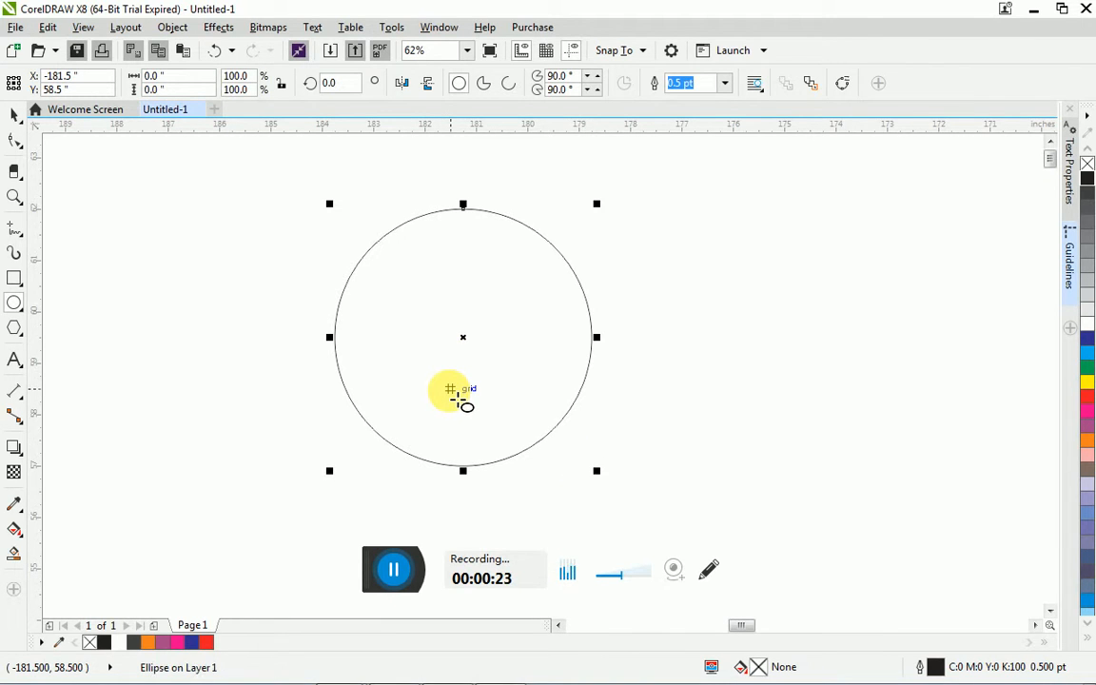
- Duplicate the circle and scale the copy down to about 4.25 inches in diameter
{"action": "key", "text": "ctrl+d"}
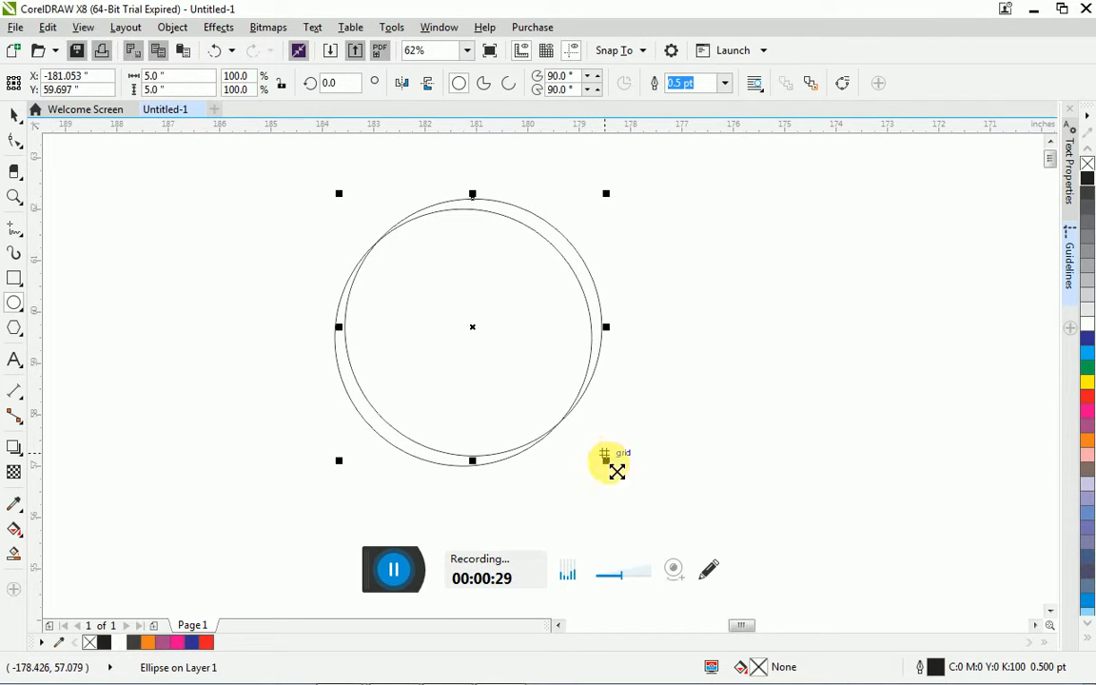
{"action": "left_click_drag", "start_coordinate": [606, 461], "coordinate": [580, 457]}
{"action": "left_click_drag", "start_coordinate": [498, 398], "coordinate": [461, 409]}
{"action": "key", "text": "ctrl+z"}
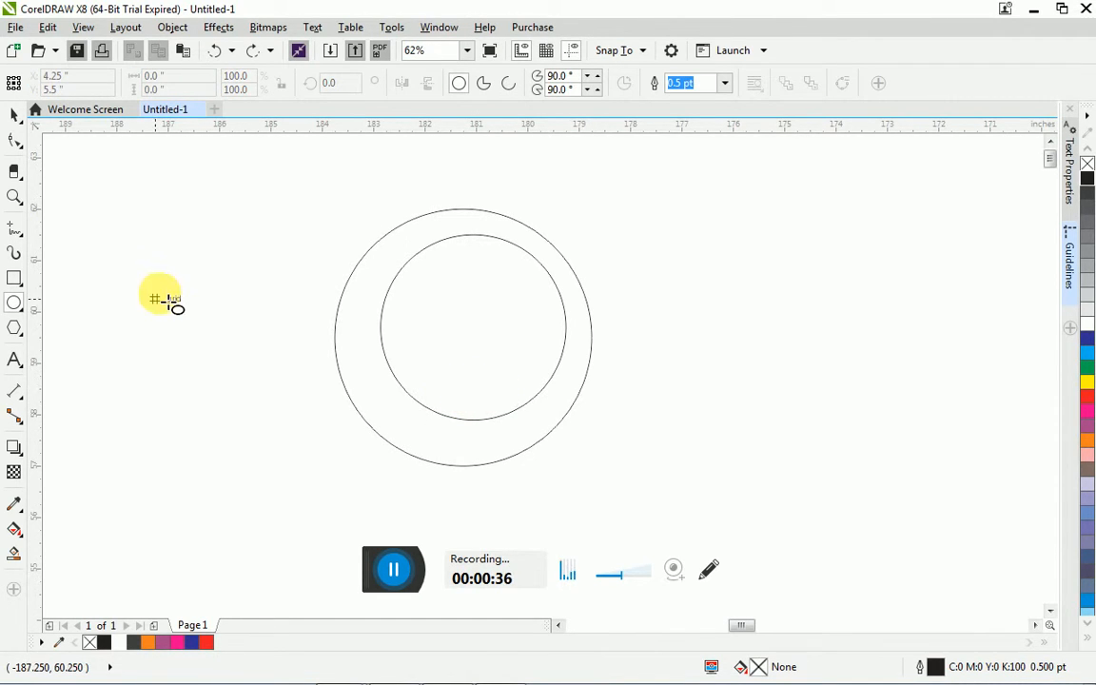
{"action": "left_click", "coordinate": [16, 115]}
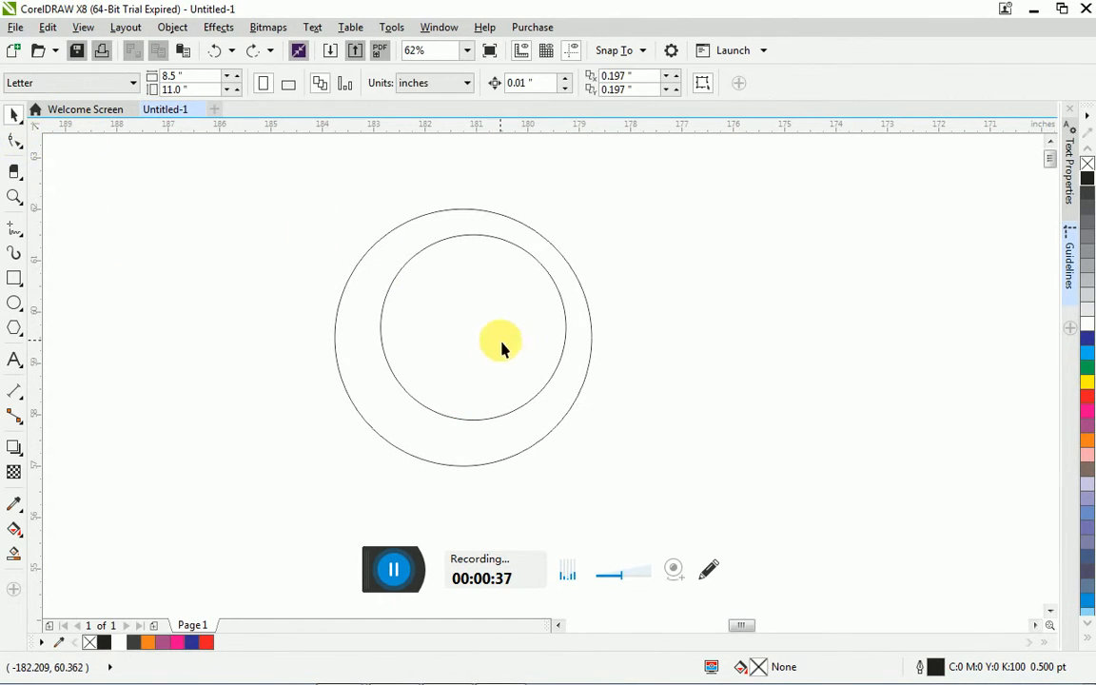
{"action": "left_click_drag", "start_coordinate": [503, 348], "coordinate": [463, 362]}
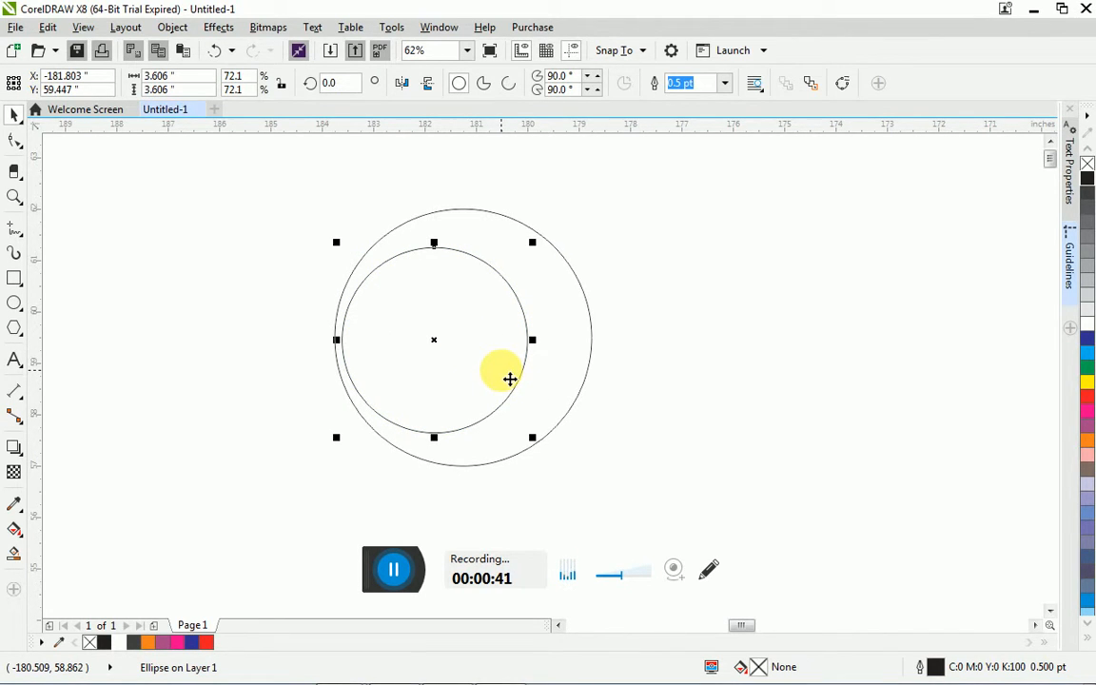
{"action": "left_click_drag", "start_coordinate": [549, 451], "coordinate": [587, 469]}
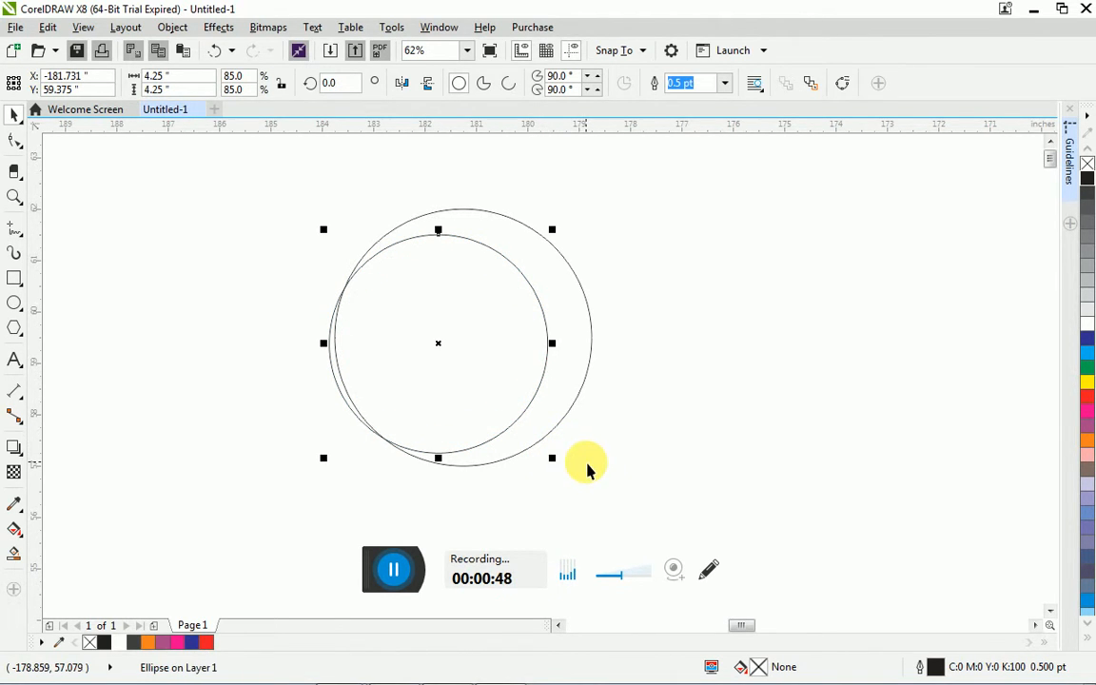
- Position the smaller circle inside the large one so it touches the large circle's left edge, and duplicate it
{"action": "left_click", "coordinate": [436, 386]}
{"action": "left_click_drag", "start_coordinate": [420, 384], "coordinate": [442, 378]}
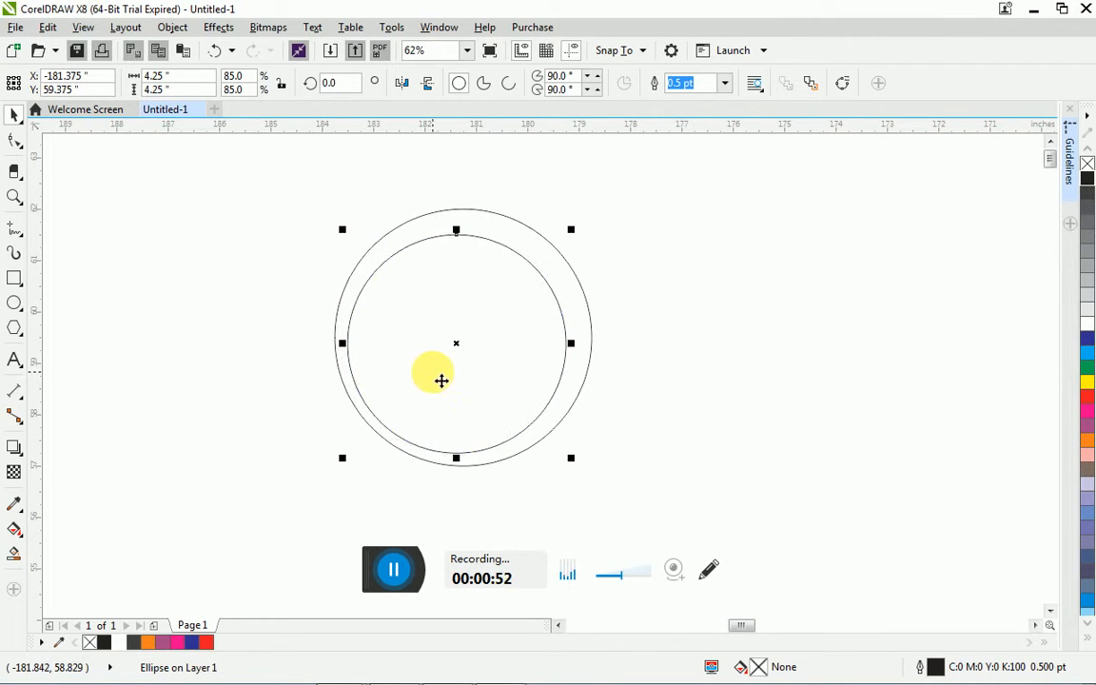
{"action": "left_click", "coordinate": [557, 514]}
{"action": "mouse_move", "coordinate": [442, 393]}
{"action": "left_mouse_down"}
{"action": "mouse_move", "coordinate": [450, 382]}
{"action": "mouse_move", "coordinate": [455, 391]}
{"action": "left_mouse_up"}
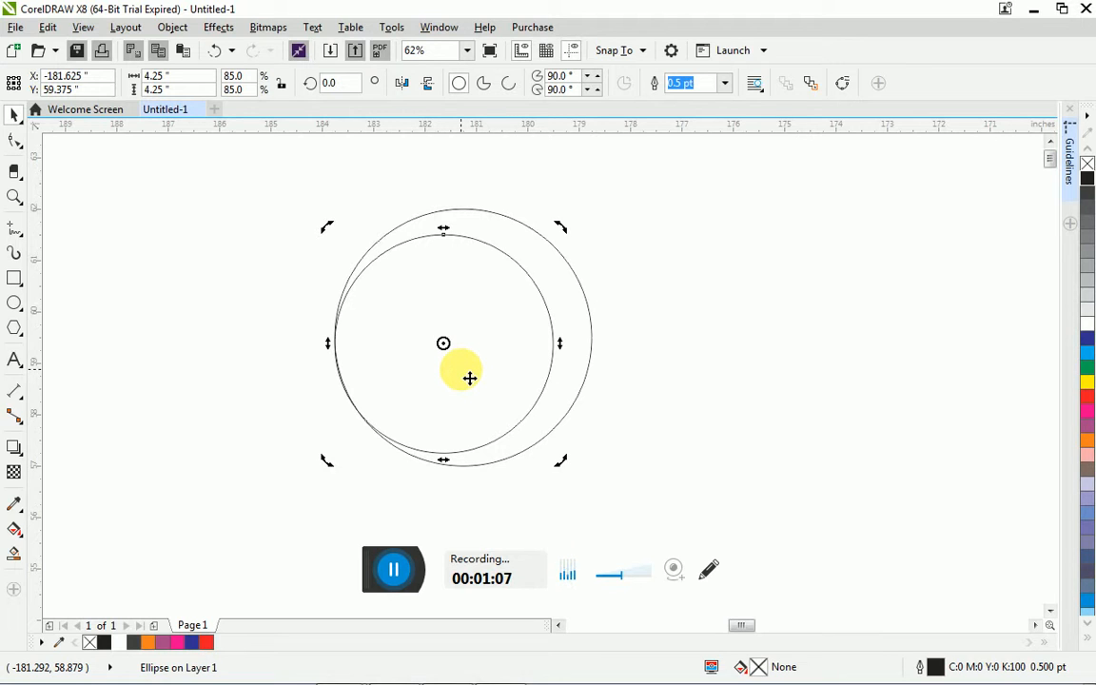
{"action": "key", "text": "ctrl+d"}
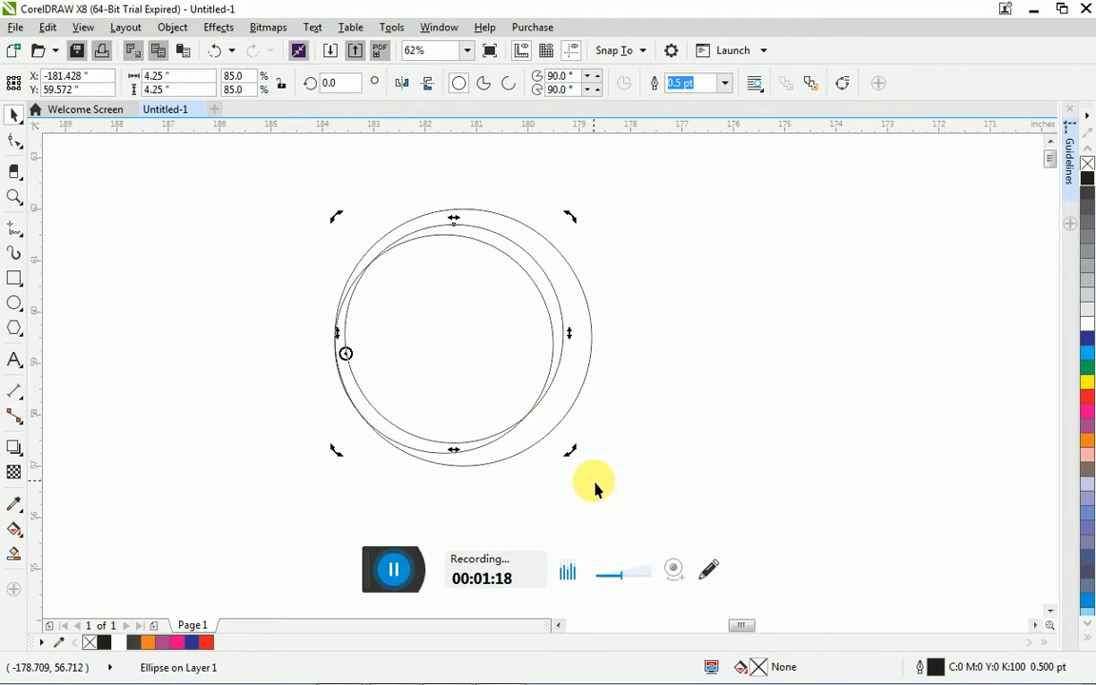
{"action": "left_click", "coordinate": [543, 425]}
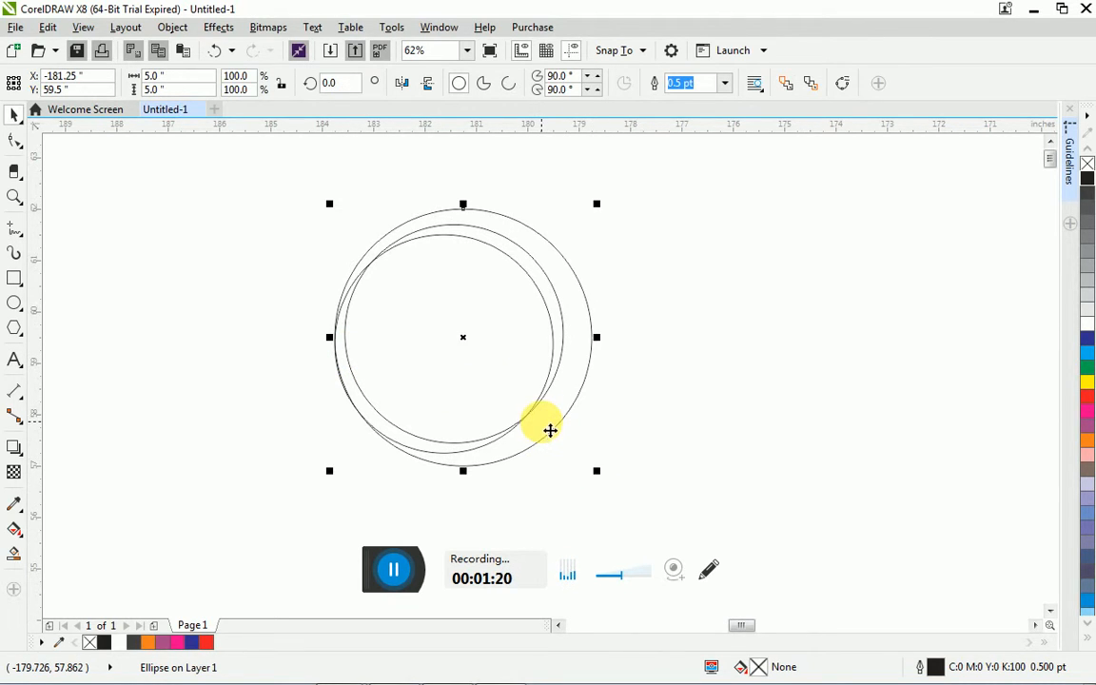
{"action": "left_click_drag", "start_coordinate": [597, 471], "coordinate": [543, 465]}
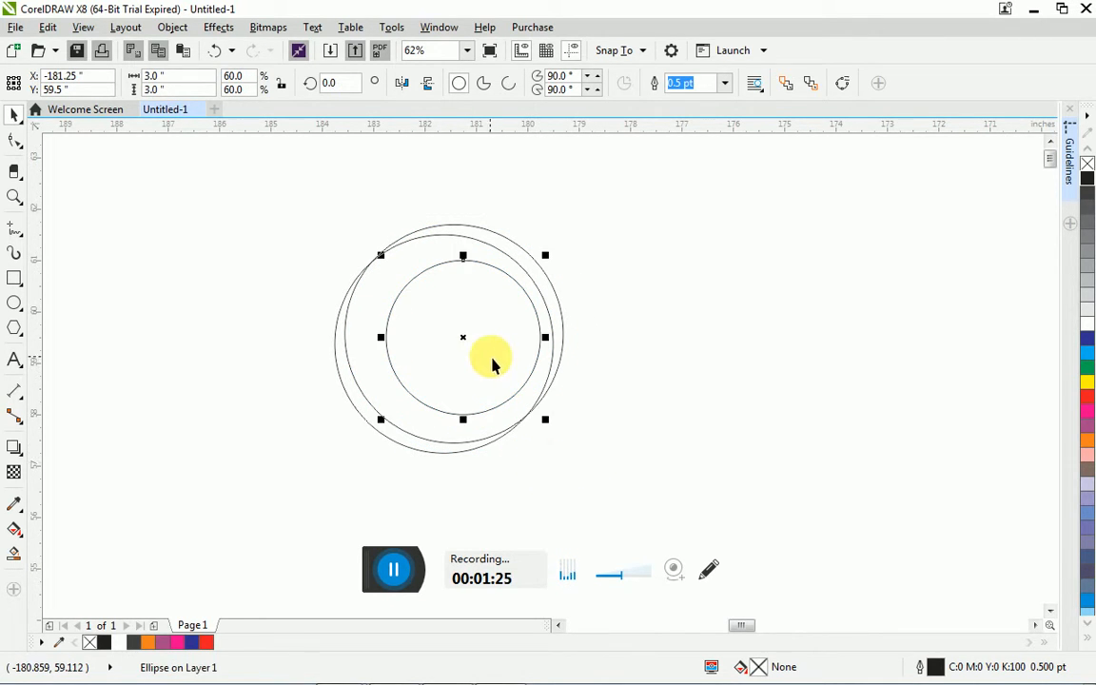
{"action": "mouse_move", "coordinate": [493, 361]}
{"action": "left_mouse_down"}
{"action": "mouse_move", "coordinate": [466, 367]}
{"action": "mouse_move", "coordinate": [476, 360]}
{"action": "left_mouse_up"}
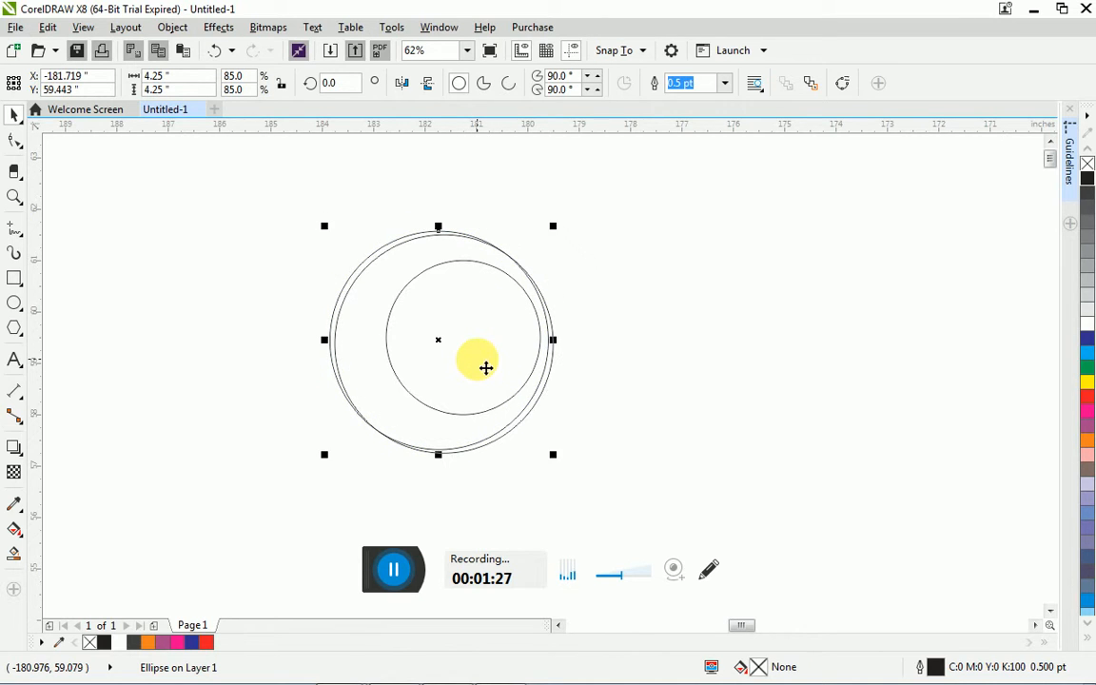
{"action": "key", "text": "ctrl+z"}
{"action": "key", "text": "ctrl+z"}
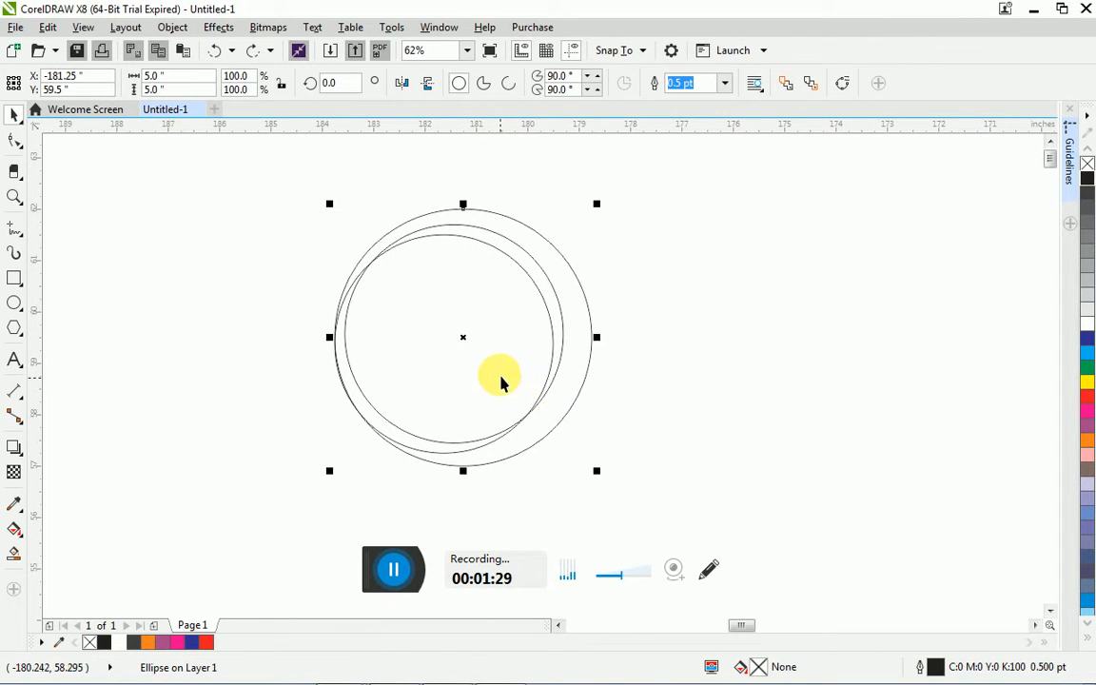
- Shrink the newest duplicate to about 3.55 inches and place it inside the 4.25-inch circle, near its left edge
{"action": "key", "text": "ctrl+shift+z"}
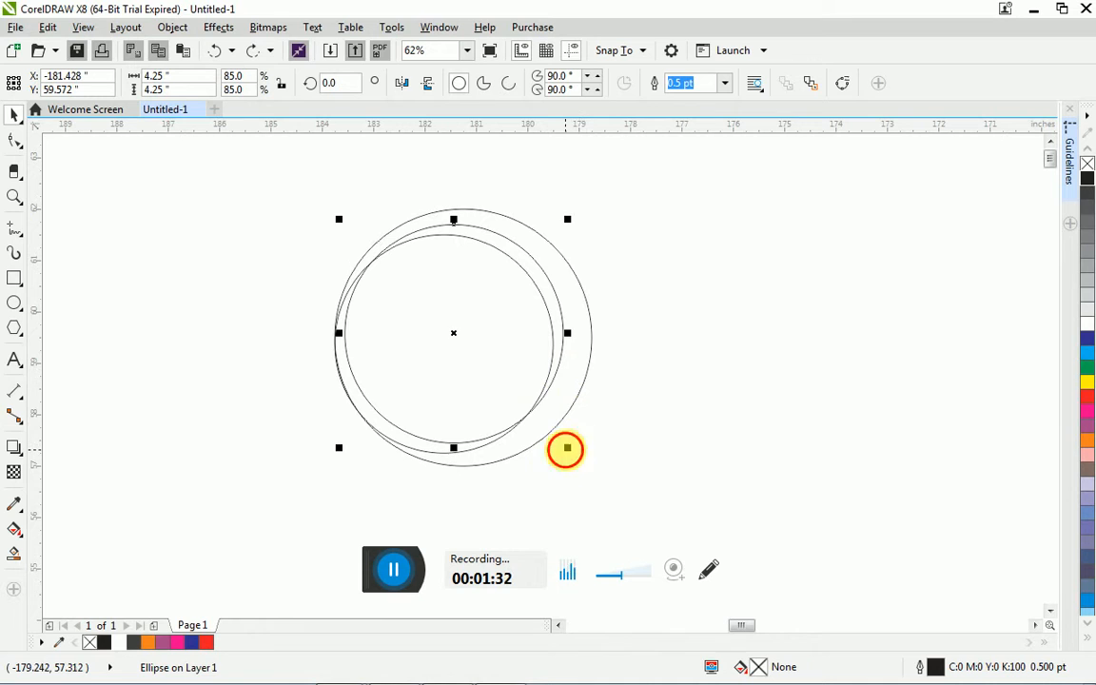
{"action": "left_click_drag", "start_coordinate": [566, 448], "coordinate": [532, 412]}
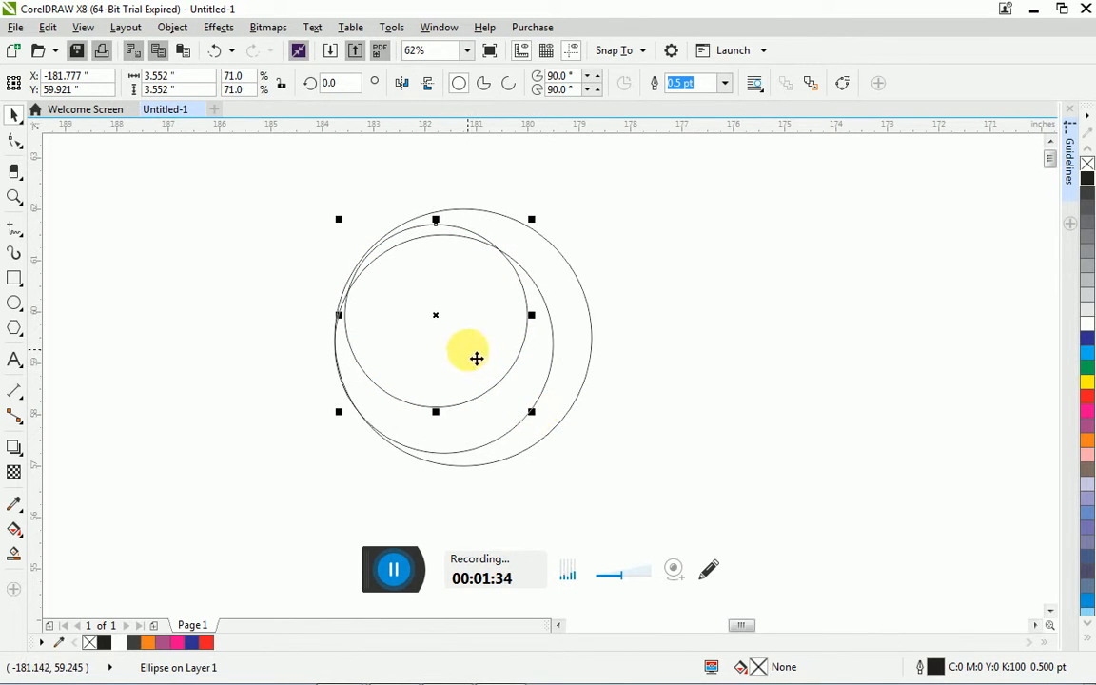
{"action": "left_click_drag", "start_coordinate": [474, 358], "coordinate": [474, 392]}
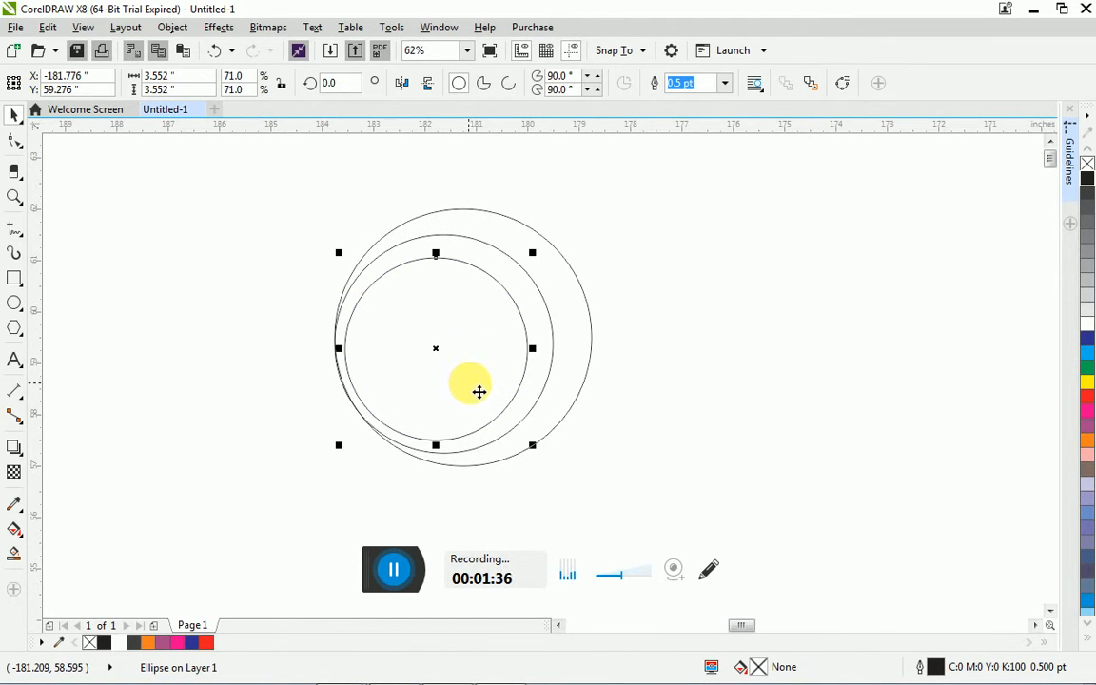
{"action": "left_click", "coordinate": [728, 403]}
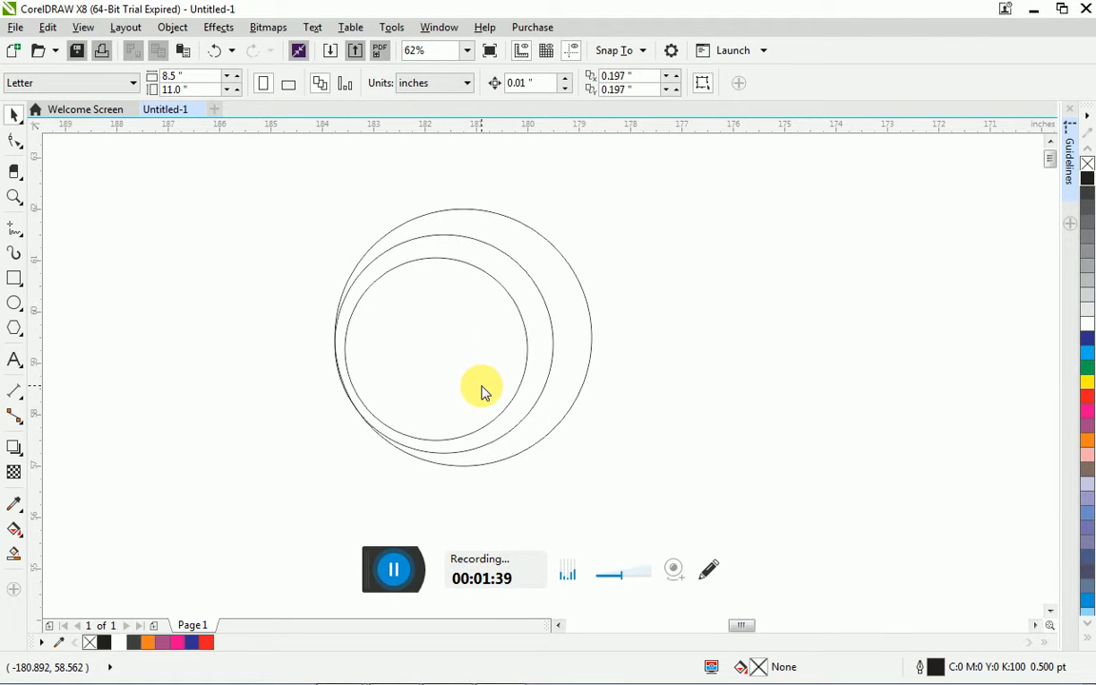
- Fill the outer circle red, the middle circle white and the innermost circle red
{"action": "left_click", "coordinate": [562, 368]}
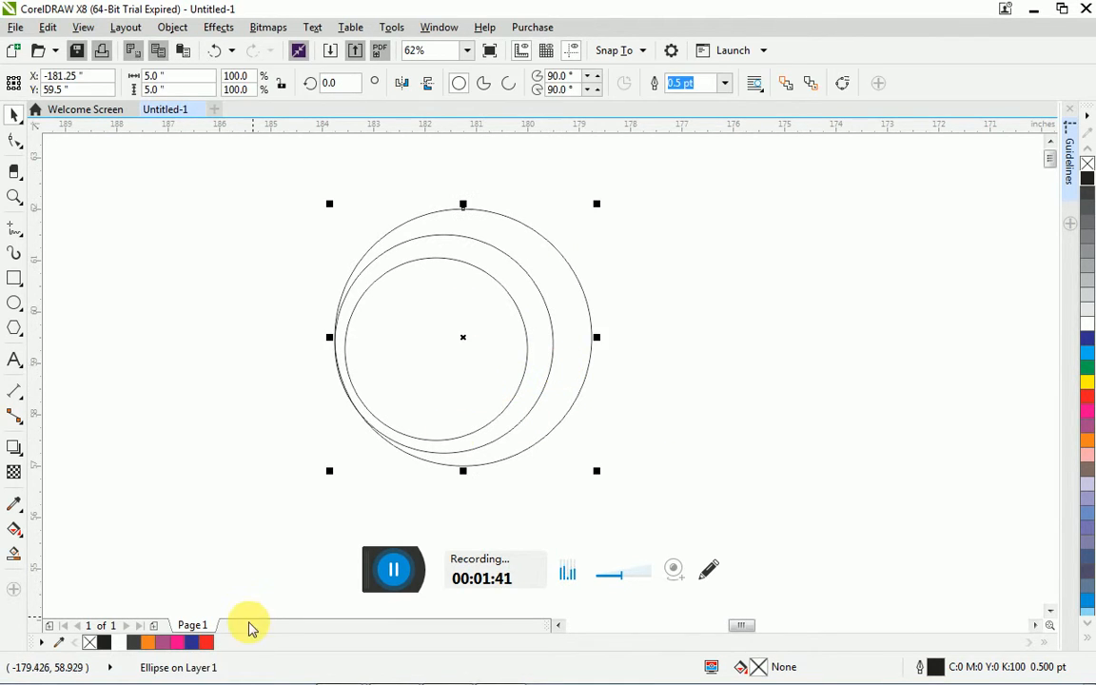
{"action": "left_click", "coordinate": [206, 645]}
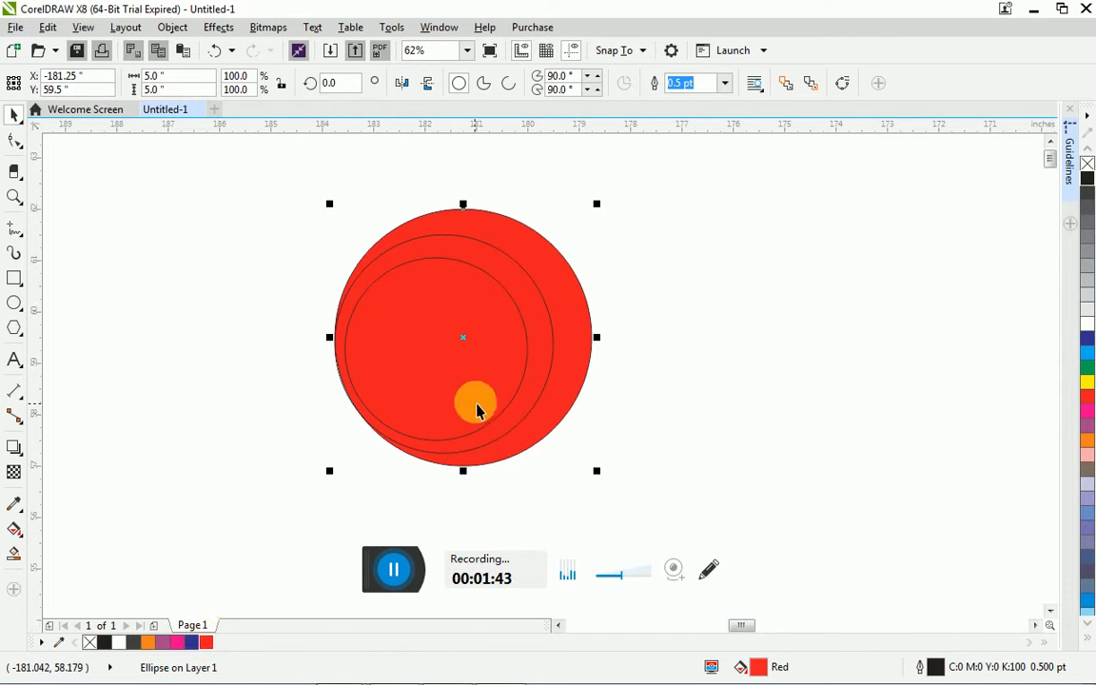
{"action": "left_click", "coordinate": [542, 359]}
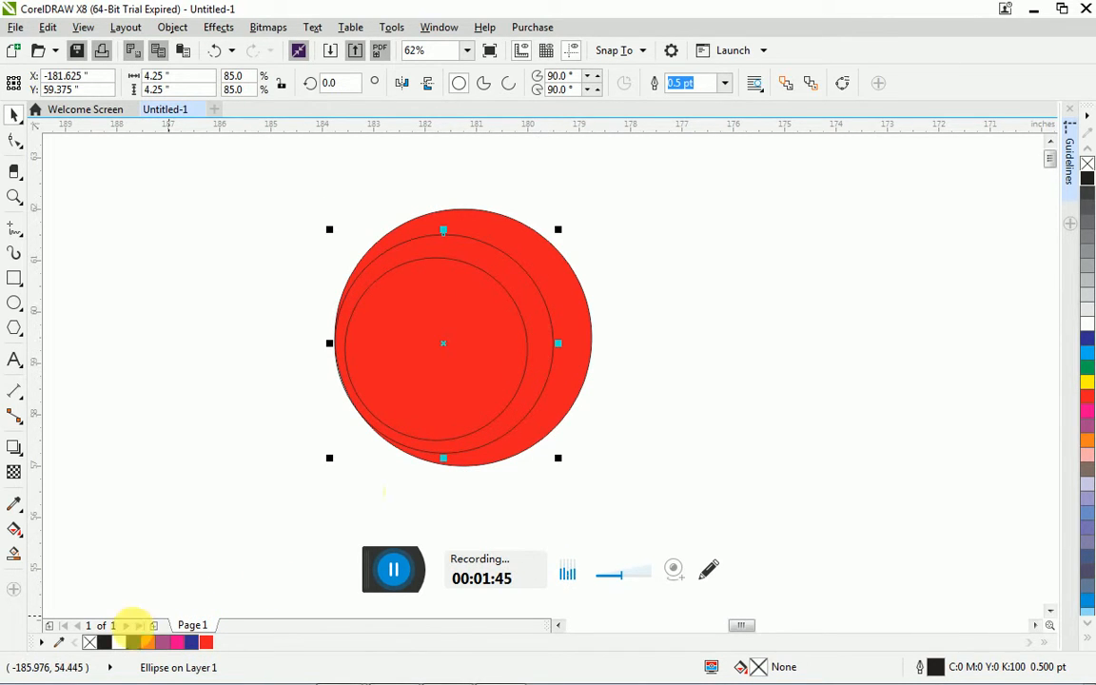
{"action": "left_click", "coordinate": [119, 647]}
{"action": "left_click", "coordinate": [403, 405]}
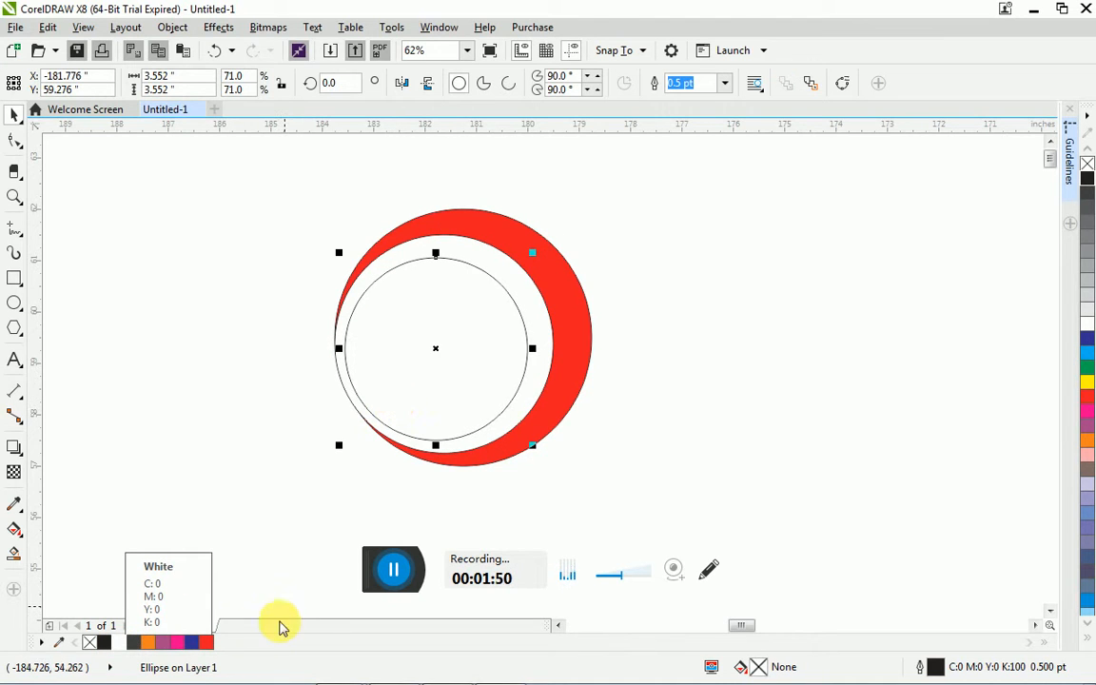
{"action": "left_click", "coordinate": [208, 644]}
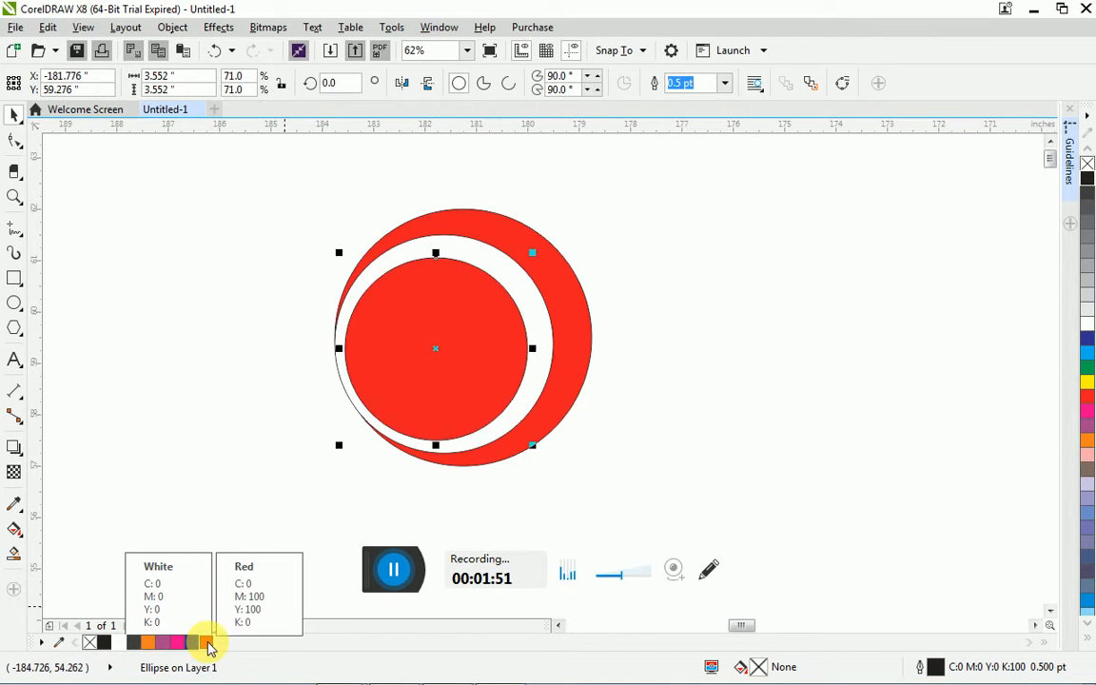
{"action": "left_click", "coordinate": [361, 502]}
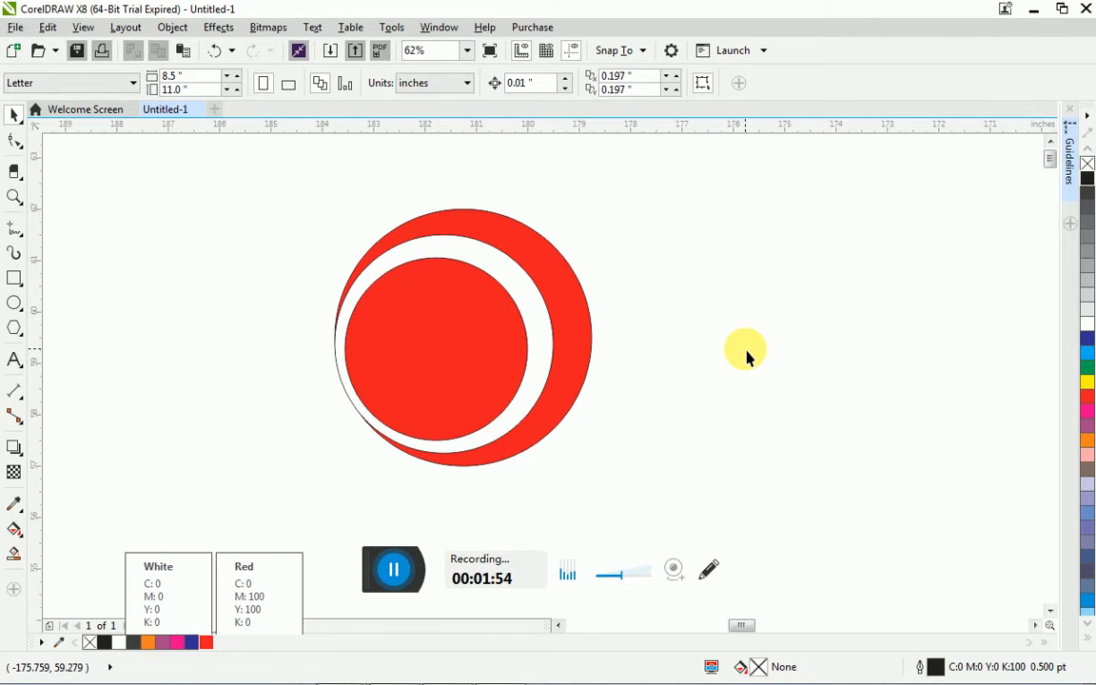
- Nudge the white circle slightly upward and the inner red circle slightly up and to the left
{"action": "left_click", "coordinate": [535, 350]}
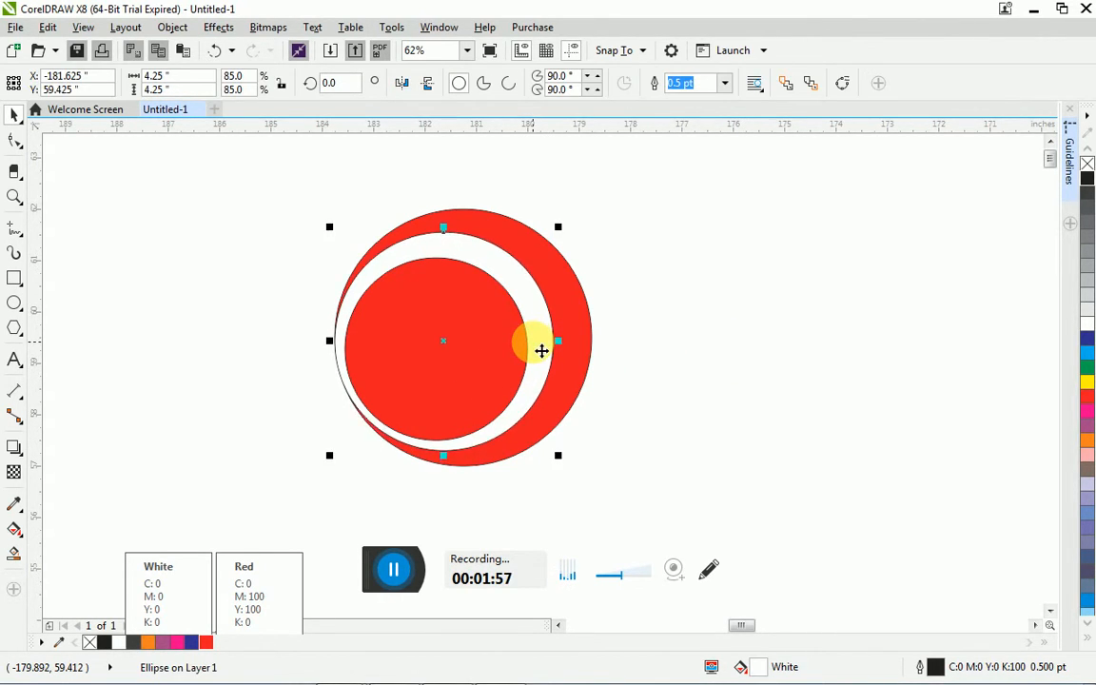
{"action": "key", "text": "Up"}
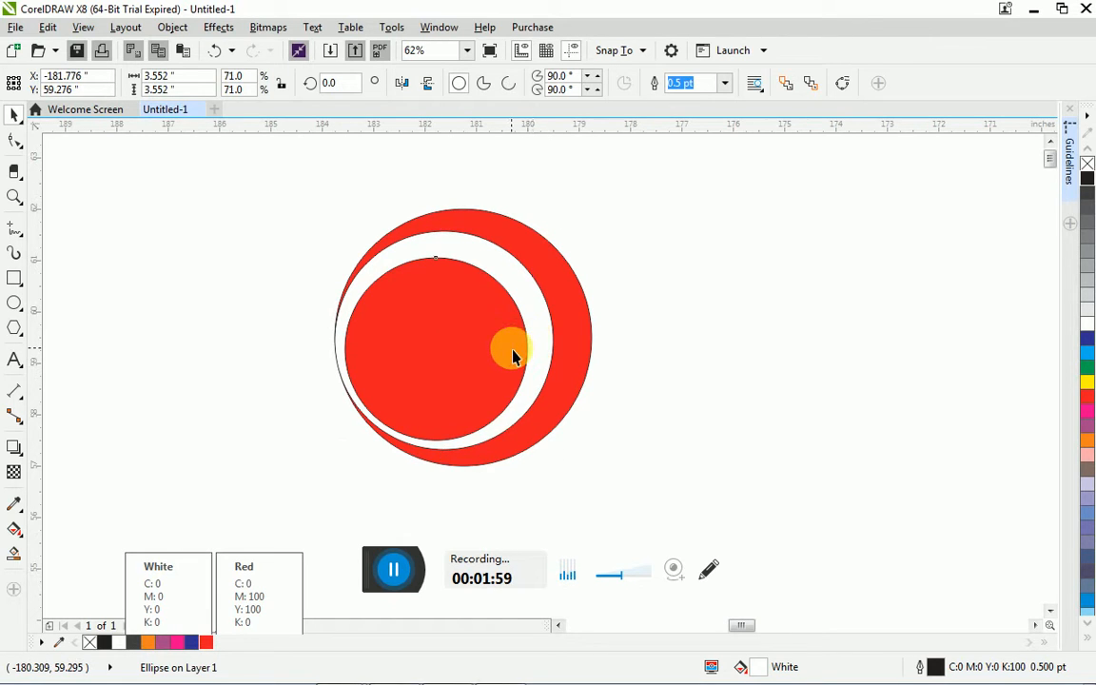
{"action": "left_click", "coordinate": [516, 354]}
{"action": "key", "text": "Up"}
{"action": "key", "text": "Up"}
{"action": "key", "text": "Up"}
{"action": "key", "text": "Up"}
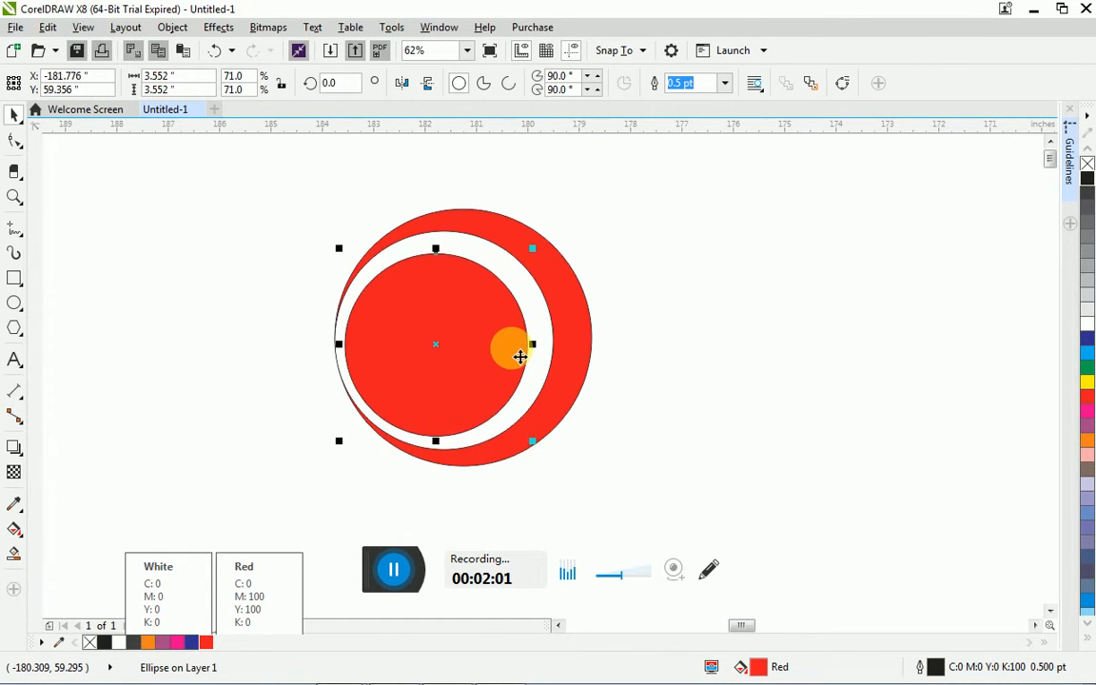
{"action": "key", "text": "Left"}
{"action": "key", "text": "Left"}
{"action": "key", "text": "Left"}
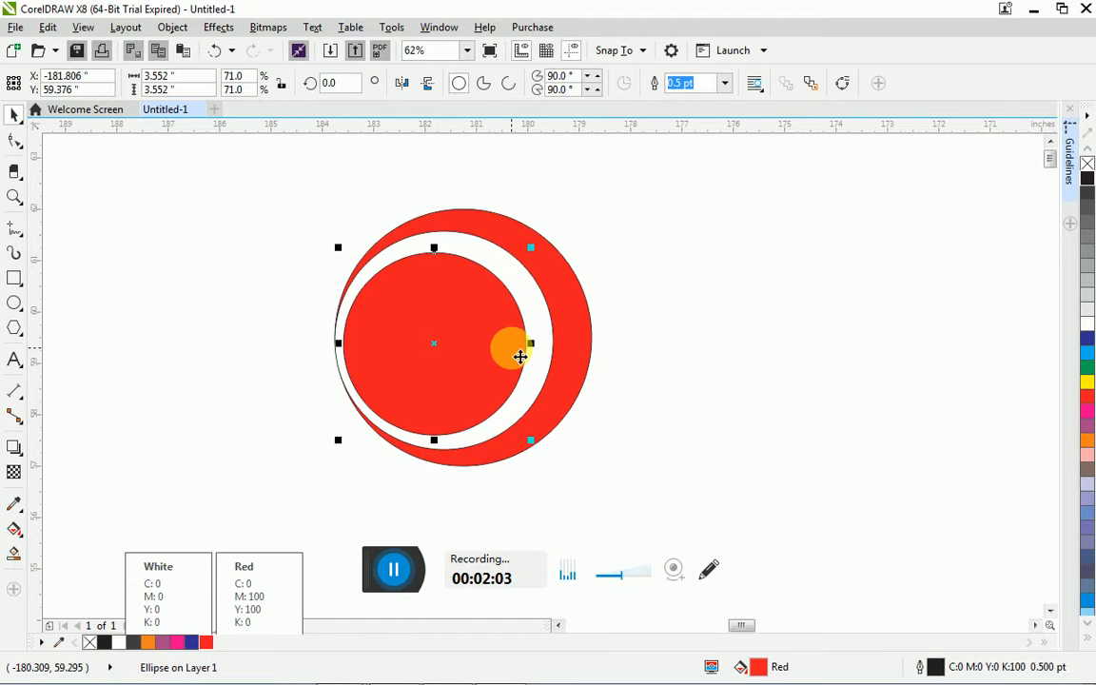
{"action": "left_click", "coordinate": [728, 391]}
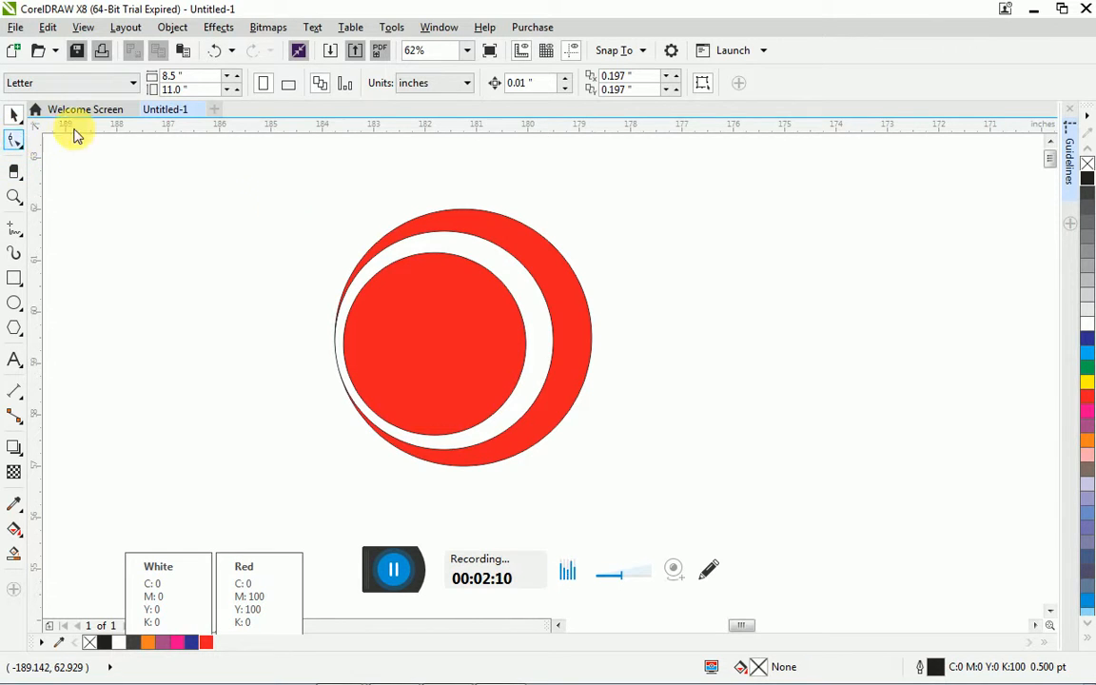
- Group the three circles and place a copy of the group directly to the right of the original
{"action": "left_click_drag", "start_coordinate": [280, 194], "coordinate": [643, 501]}
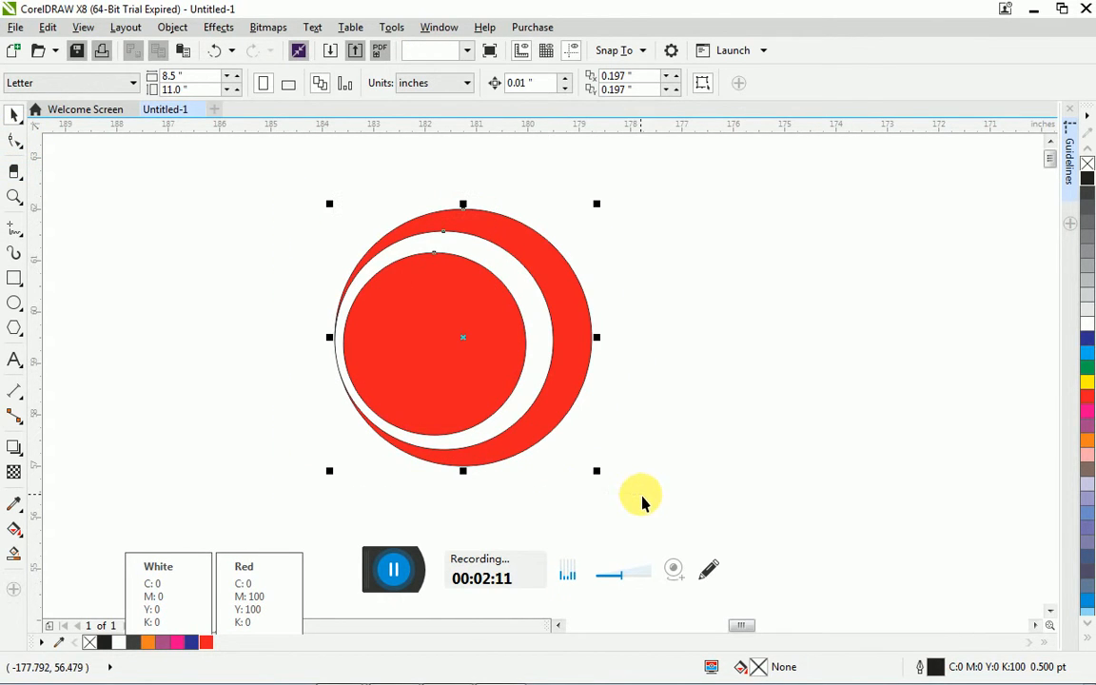
{"action": "right_click", "coordinate": [532, 340]}
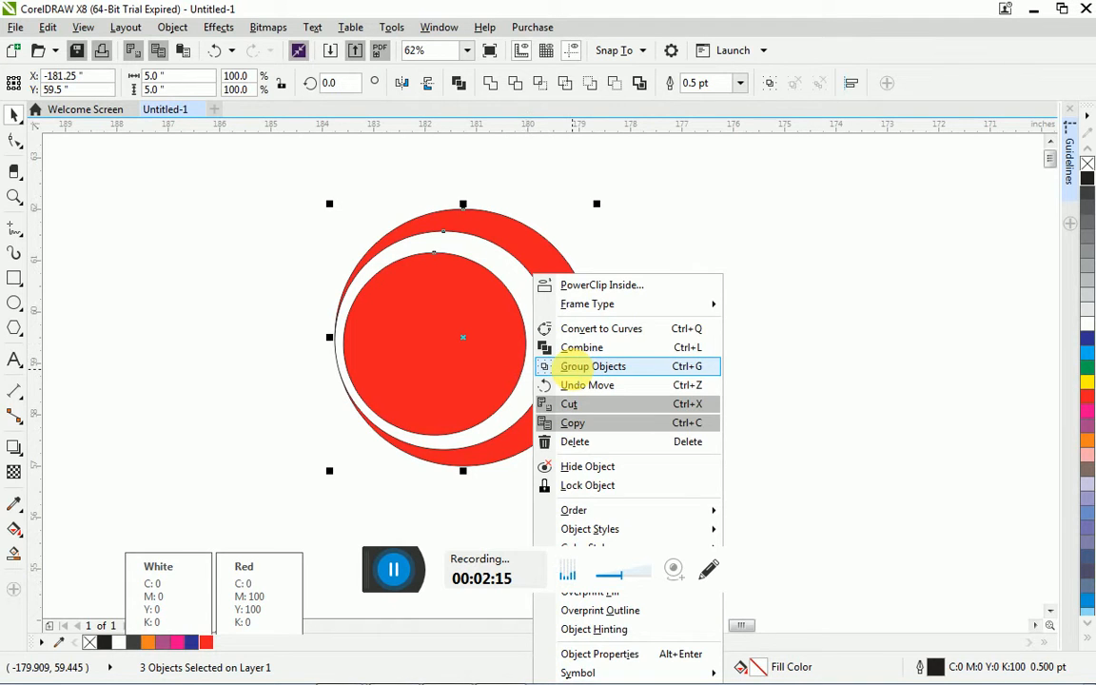
{"action": "left_click", "coordinate": [574, 367]}
{"action": "left_click", "coordinate": [719, 436]}
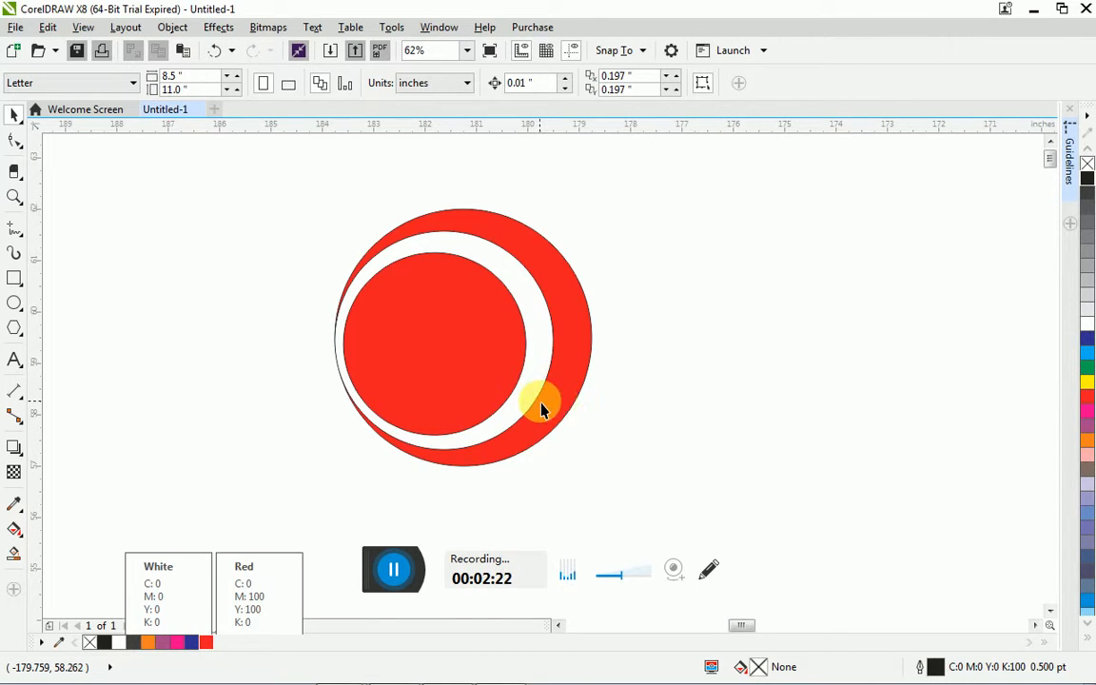
{"action": "left_click_drag", "start_coordinate": [548, 377], "coordinate": [834, 390]}
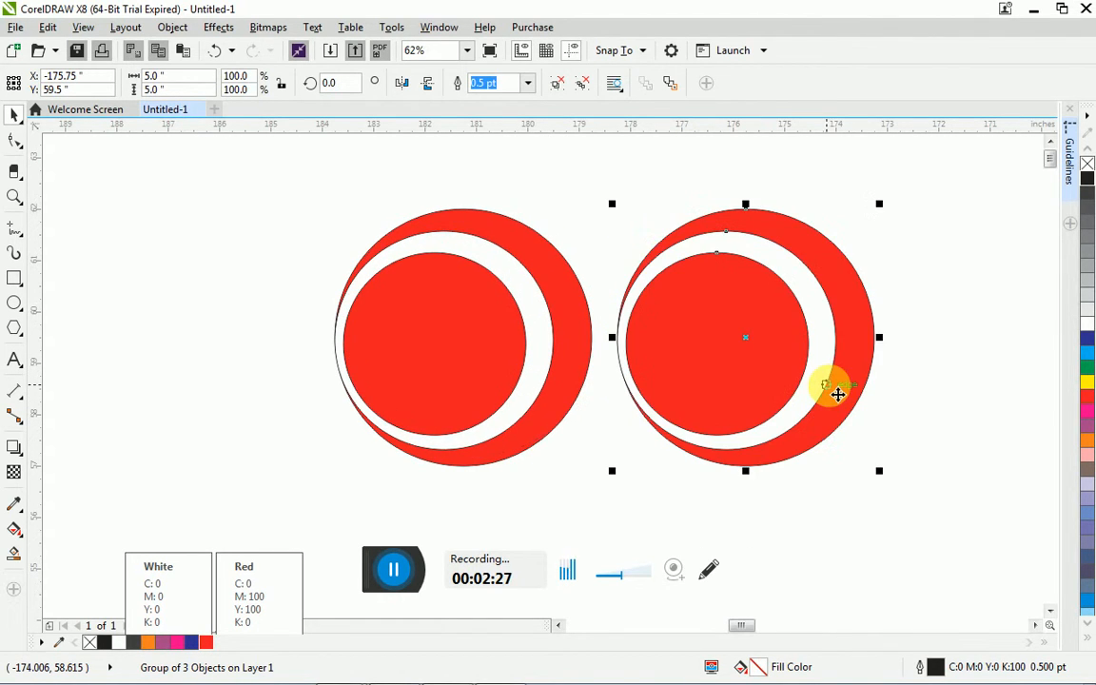
- Move the copied circle group slightly closer to the original and mirror it horizontally
{"action": "left_click_drag", "start_coordinate": [748, 393], "coordinate": [749, 407]}
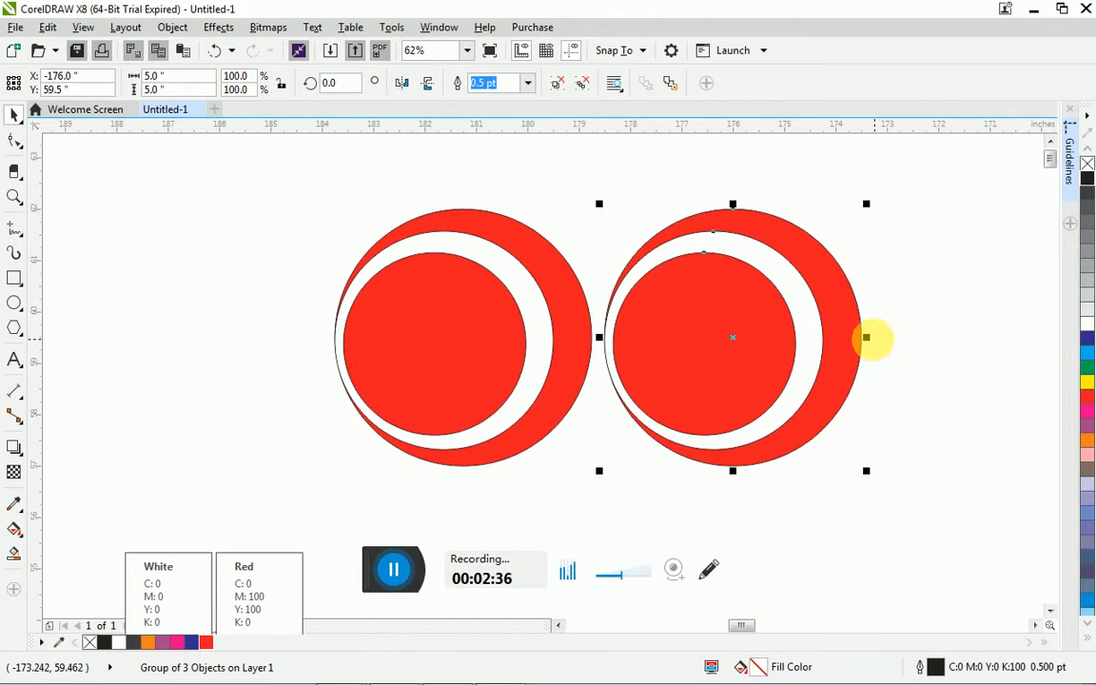
{"action": "left_click_drag", "start_coordinate": [868, 339], "coordinate": [610, 336]}
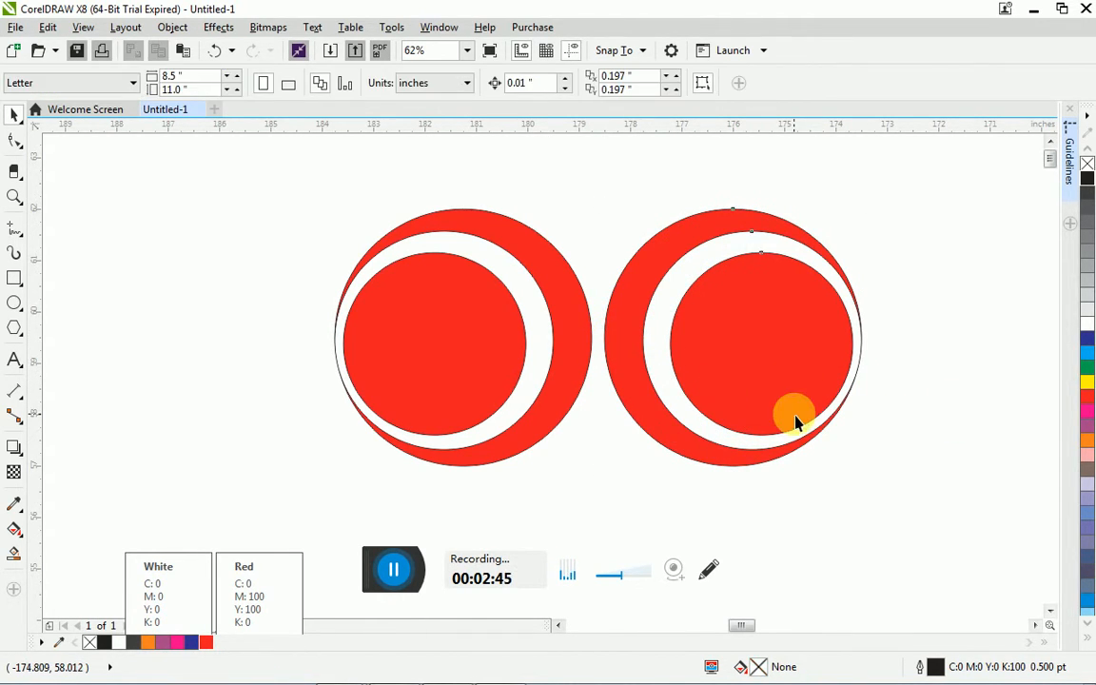
{"action": "left_click", "coordinate": [796, 422]}
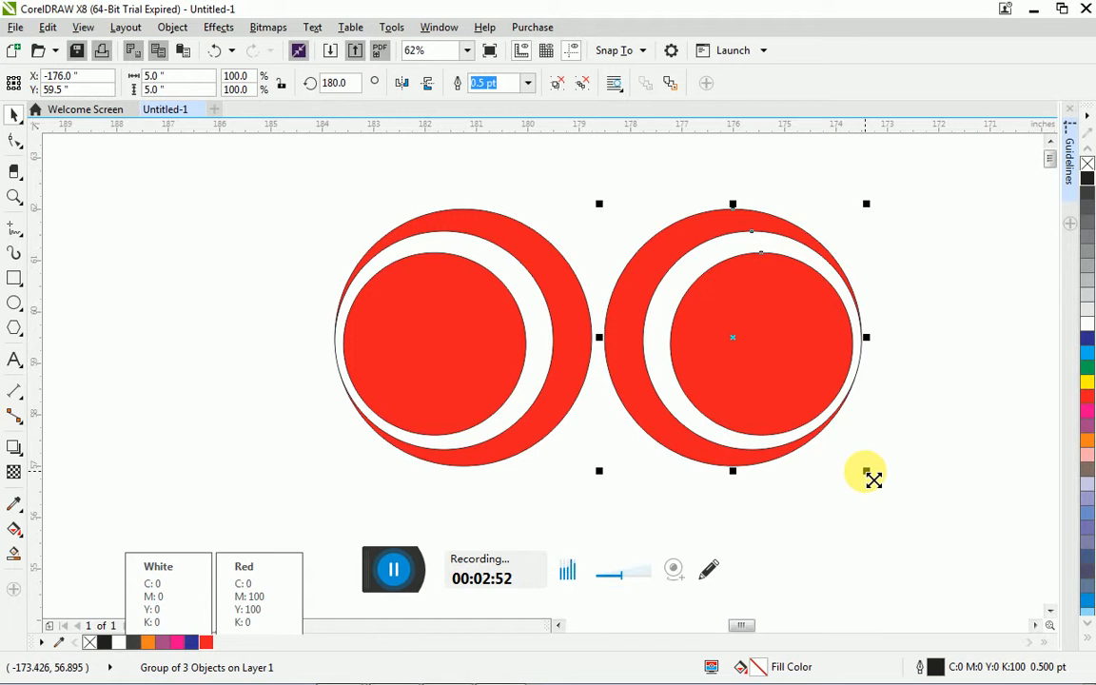
- Enlarge the mirrored circle group to 6 inches and position it so that it touches the smaller group
{"action": "left_click_drag", "start_coordinate": [878, 481], "coordinate": [900, 489]}
{"action": "left_click", "coordinate": [807, 415]}
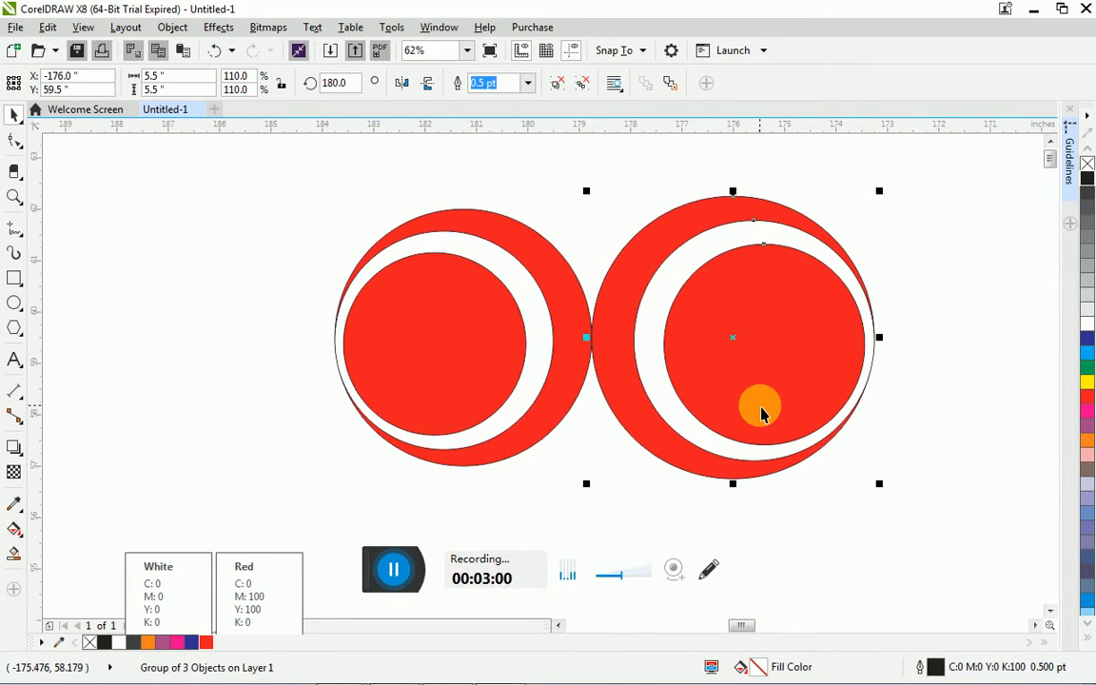
{"action": "left_click_drag", "start_coordinate": [882, 488], "coordinate": [892, 498]}
{"action": "left_click_drag", "start_coordinate": [797, 438], "coordinate": [803, 430]}
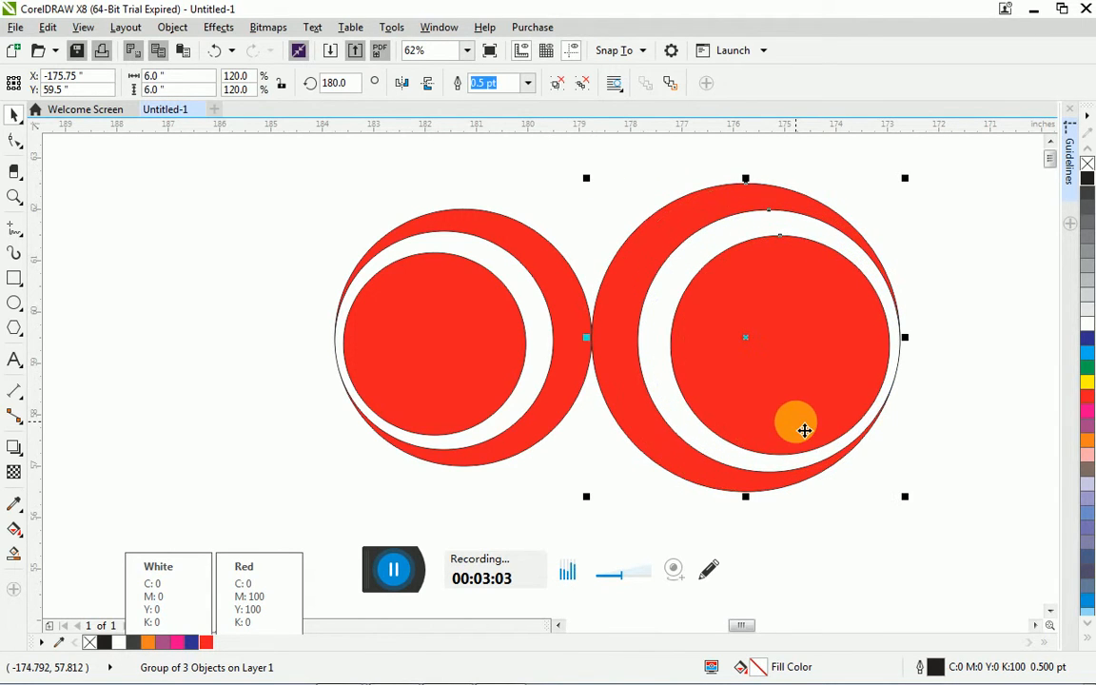
{"action": "left_click", "coordinate": [936, 462]}
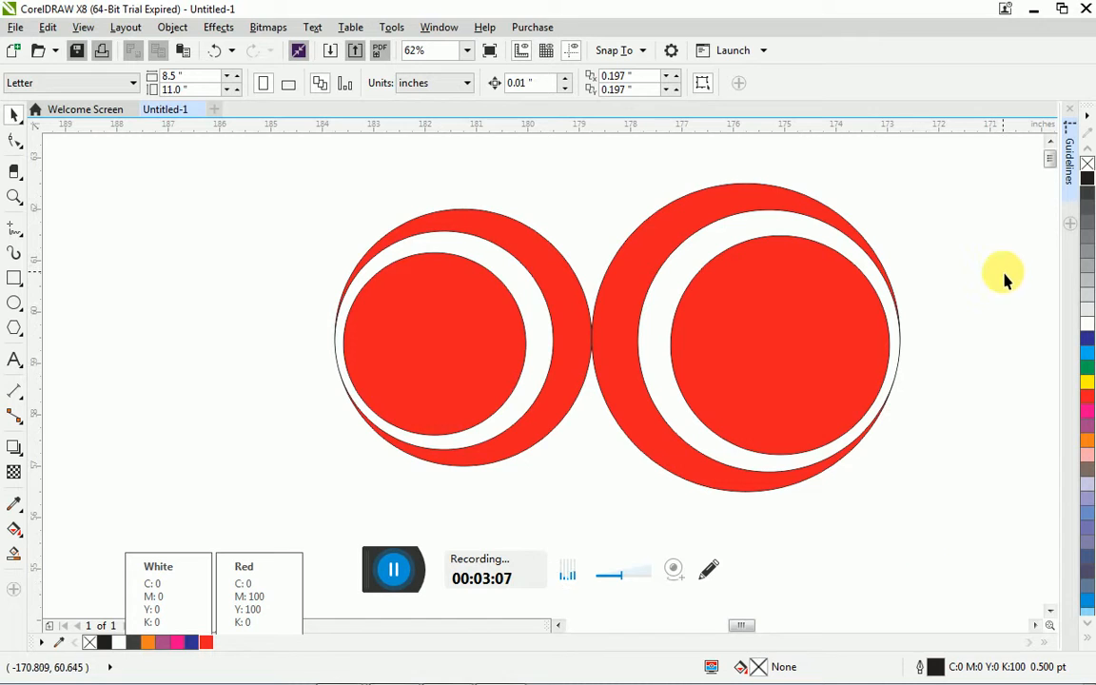
- Place horizontal guidelines at 62 and 57 inches, along the smaller circle group's upper and lower edges
{"action": "scroll", "coordinate": [963, 502], "scroll_direction": "down", "scroll_amount": 1}
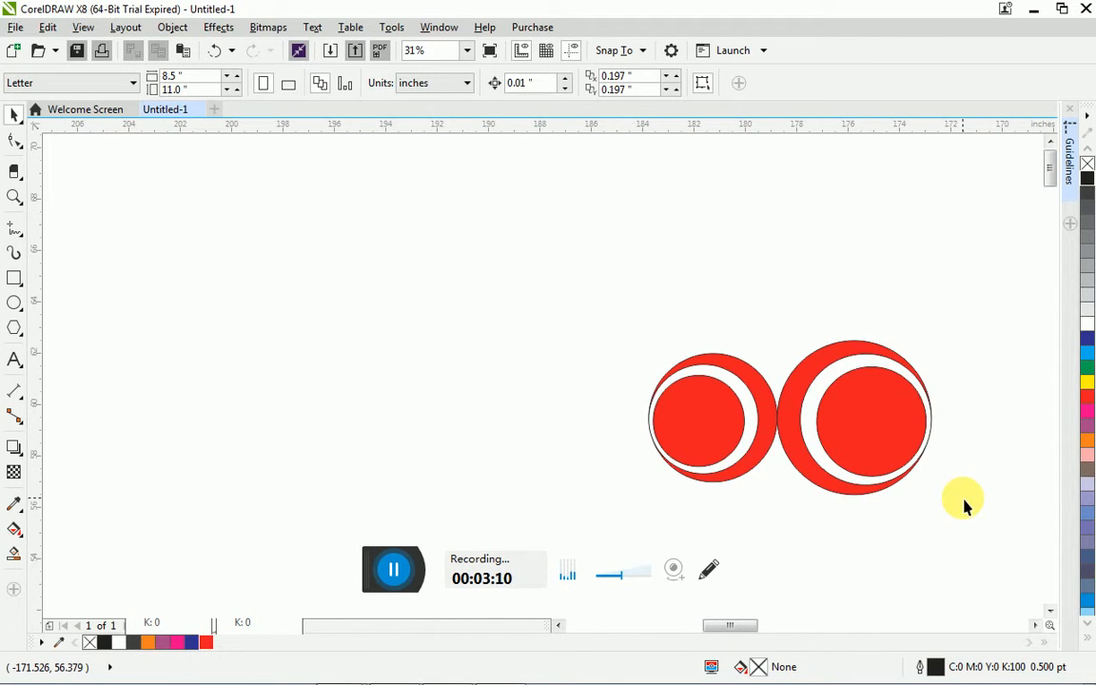
{"action": "scroll", "coordinate": [963, 504], "scroll_direction": "up", "scroll_amount": 1}
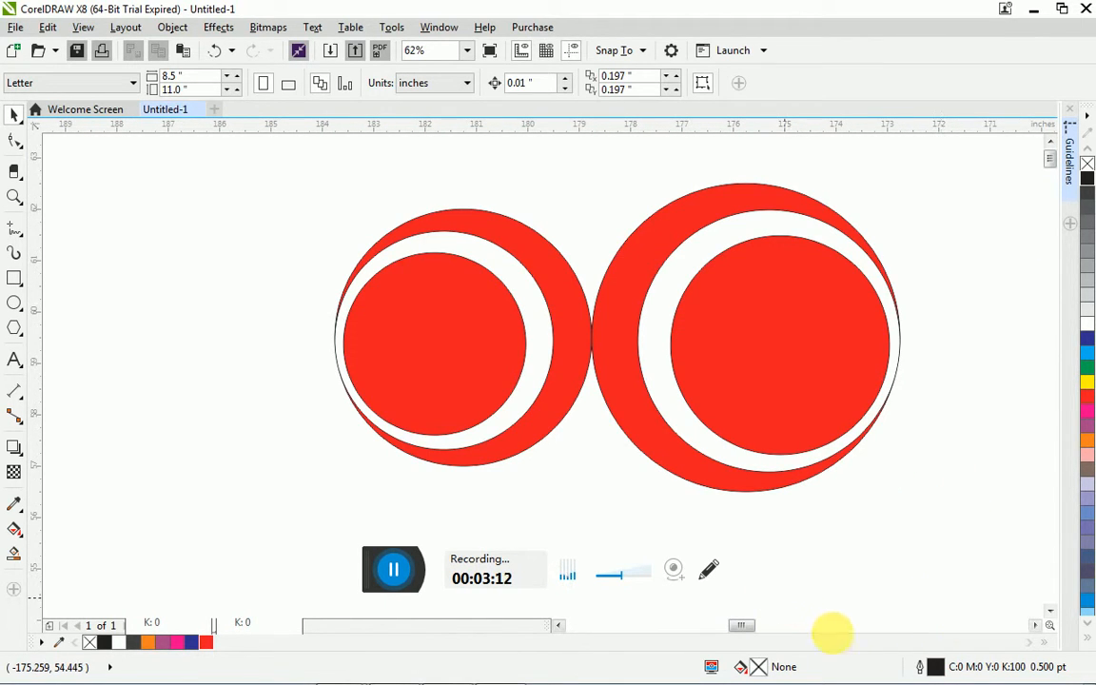
{"action": "left_click", "coordinate": [1036, 626]}
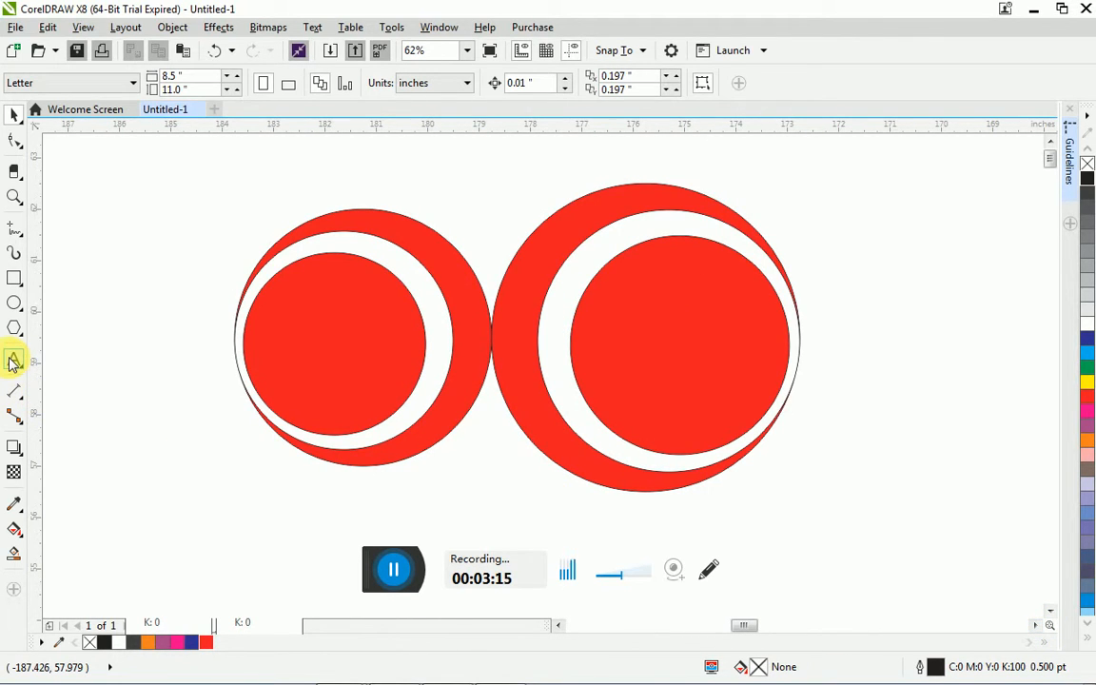
{"action": "left_click", "coordinate": [13, 363]}
{"action": "left_click_drag", "start_coordinate": [433, 130], "coordinate": [440, 209]}
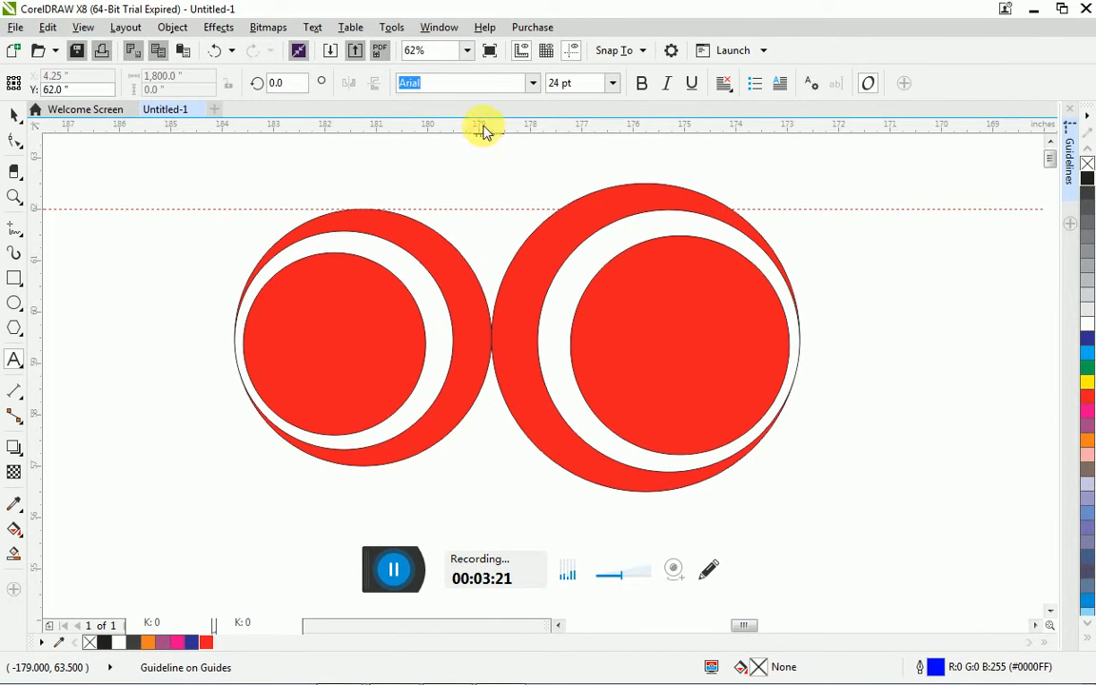
{"action": "left_click_drag", "start_coordinate": [480, 126], "coordinate": [481, 466]}
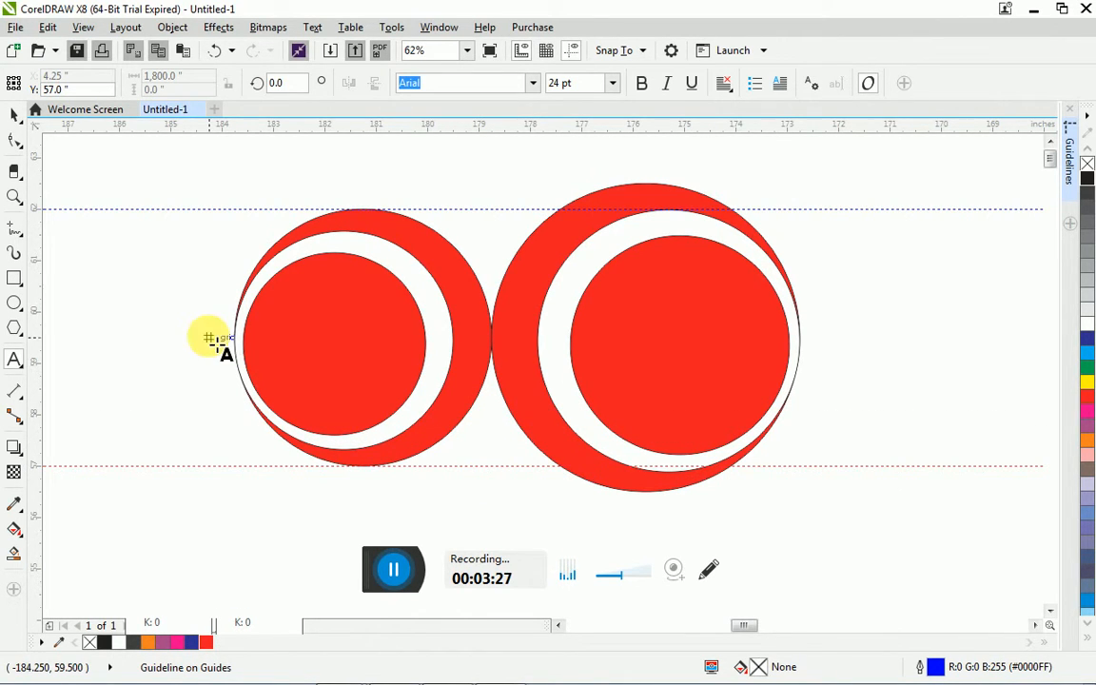
- Add an Arial letter "z" before the smaller circle group and scale it to fill the height between the guidelines, about 4.99 inches
{"action": "left_click", "coordinate": [96, 290]}
{"action": "key", "text": "Escape"}
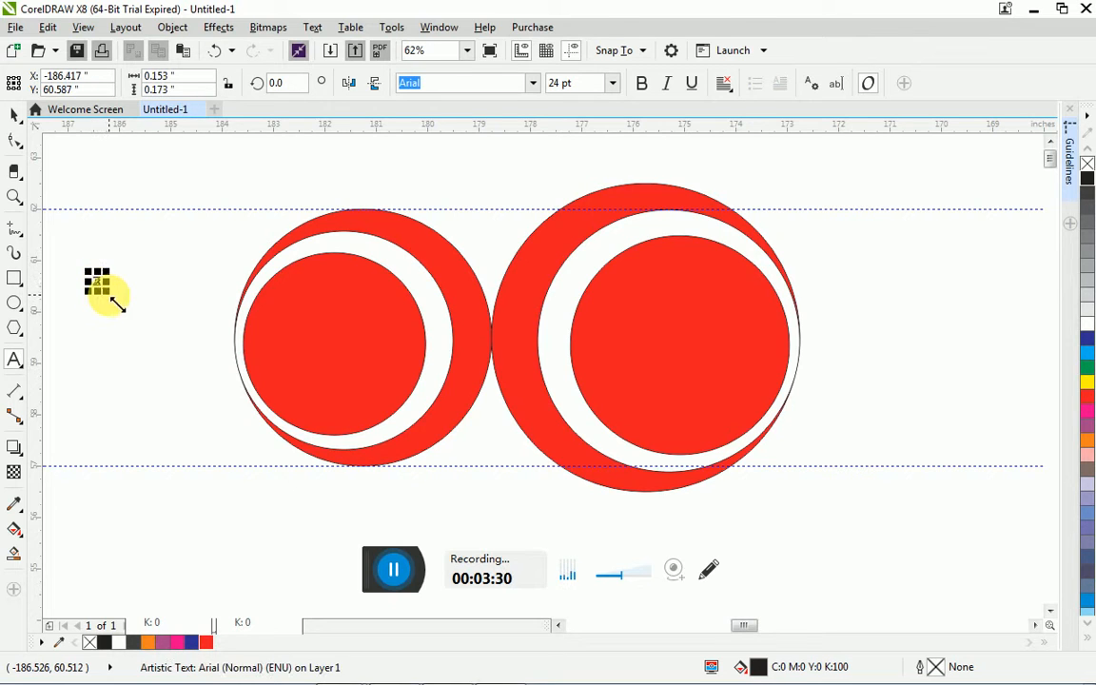
{"action": "left_click_drag", "start_coordinate": [116, 296], "coordinate": [121, 310]}
{"action": "left_click_drag", "start_coordinate": [190, 398], "coordinate": [266, 473]}
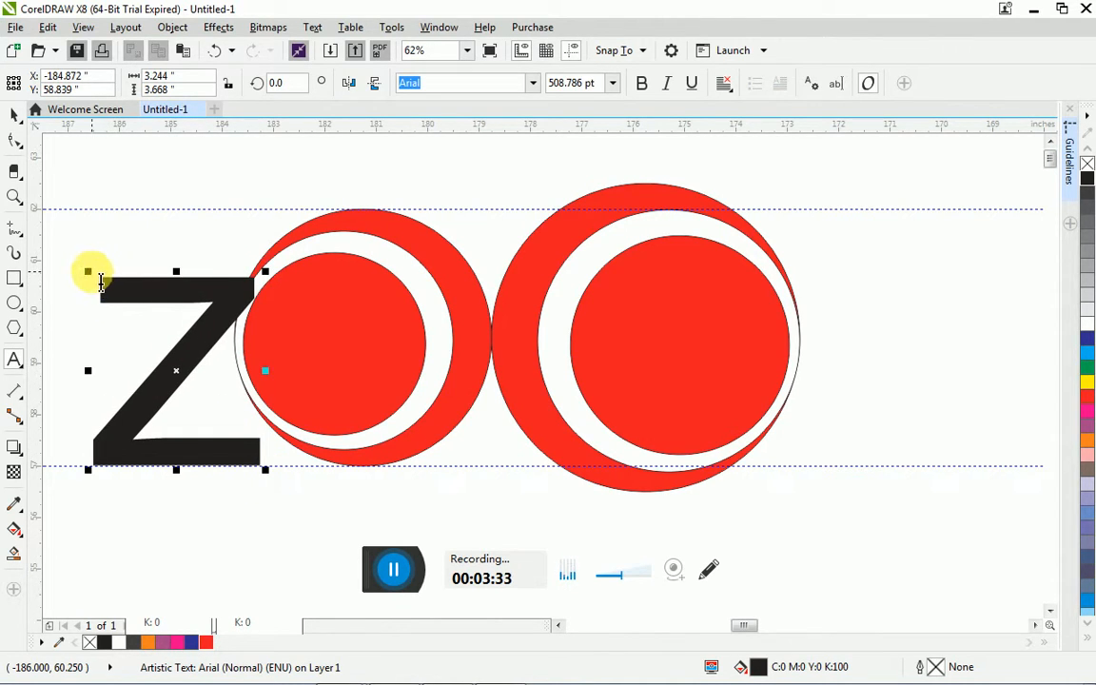
{"action": "left_click_drag", "start_coordinate": [88, 271], "coordinate": [143, 204]}
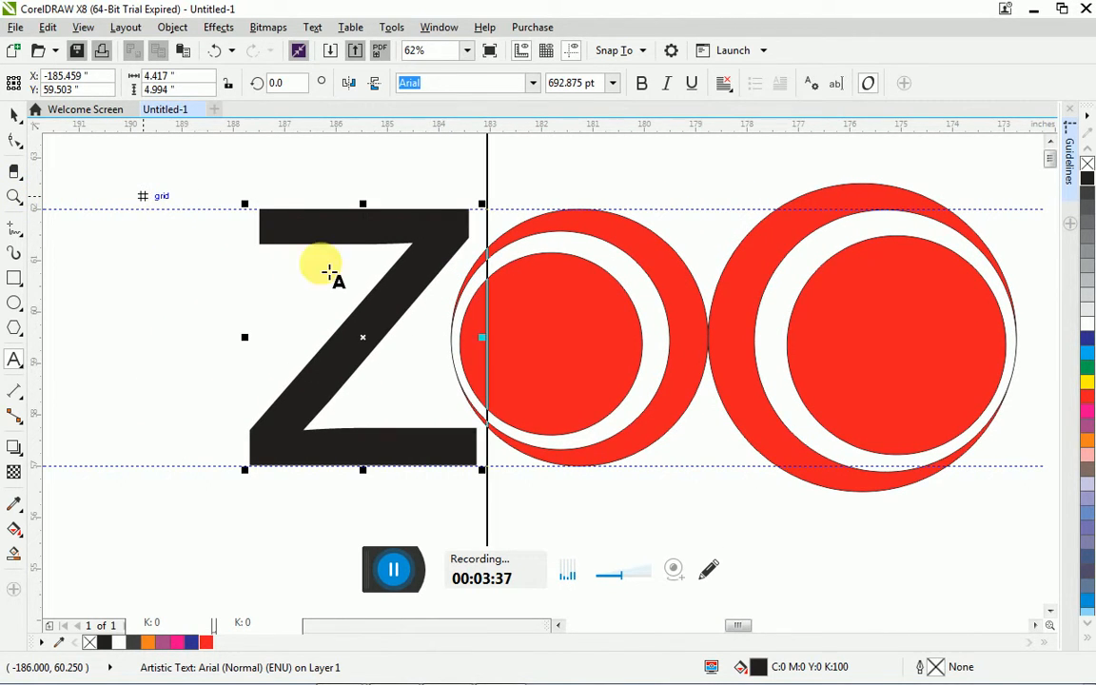
- Make the letter "z" bold
{"action": "double_click", "coordinate": [436, 368]}
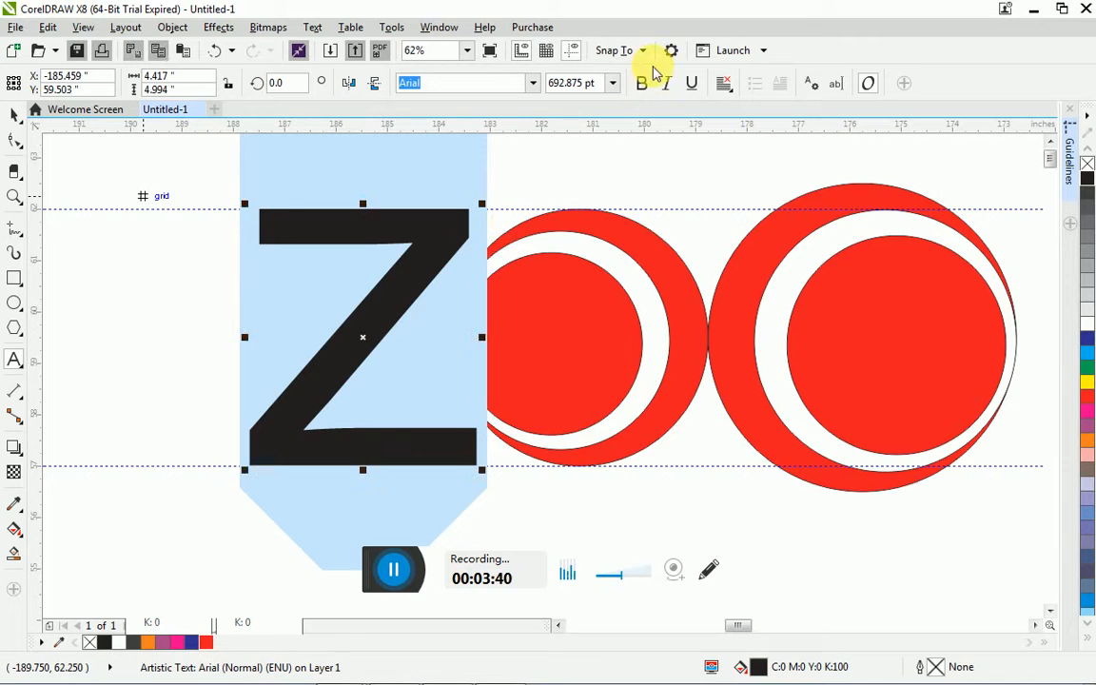
{"action": "left_click", "coordinate": [644, 84]}
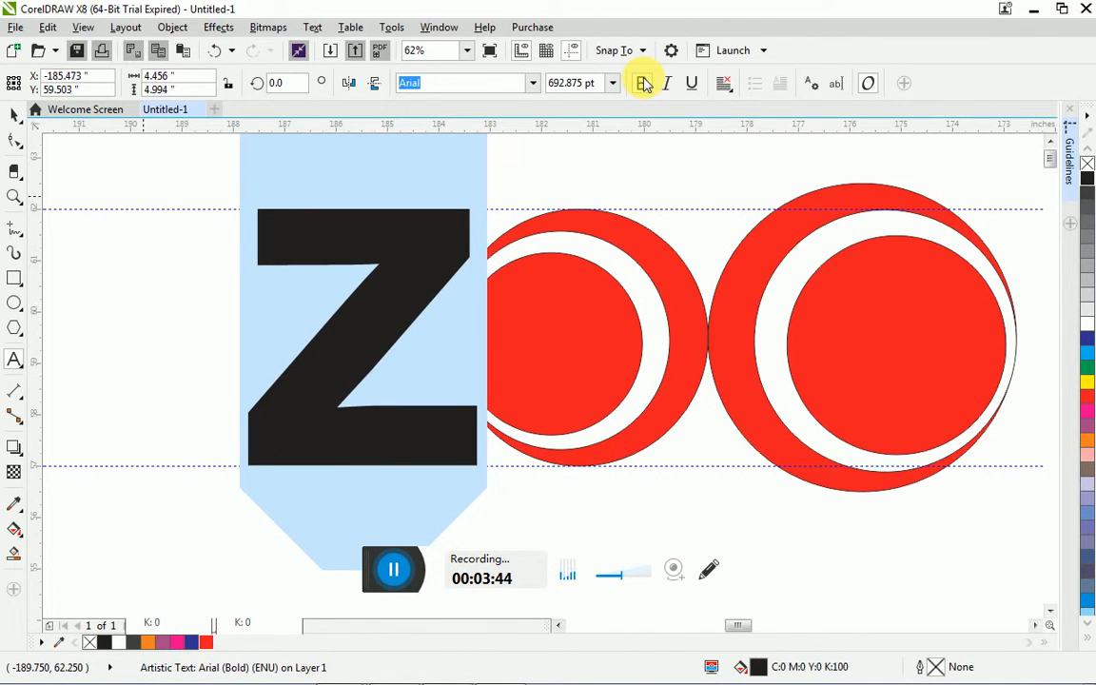
{"action": "left_click", "coordinate": [764, 285]}
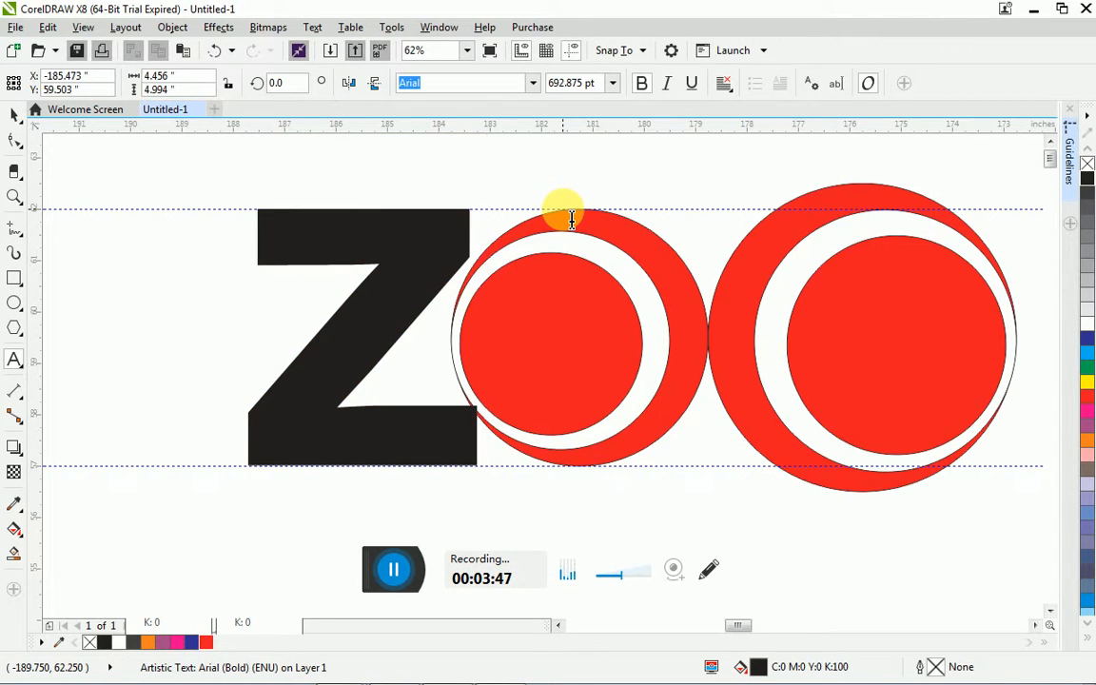
{"action": "key", "text": "ctrl+a"}
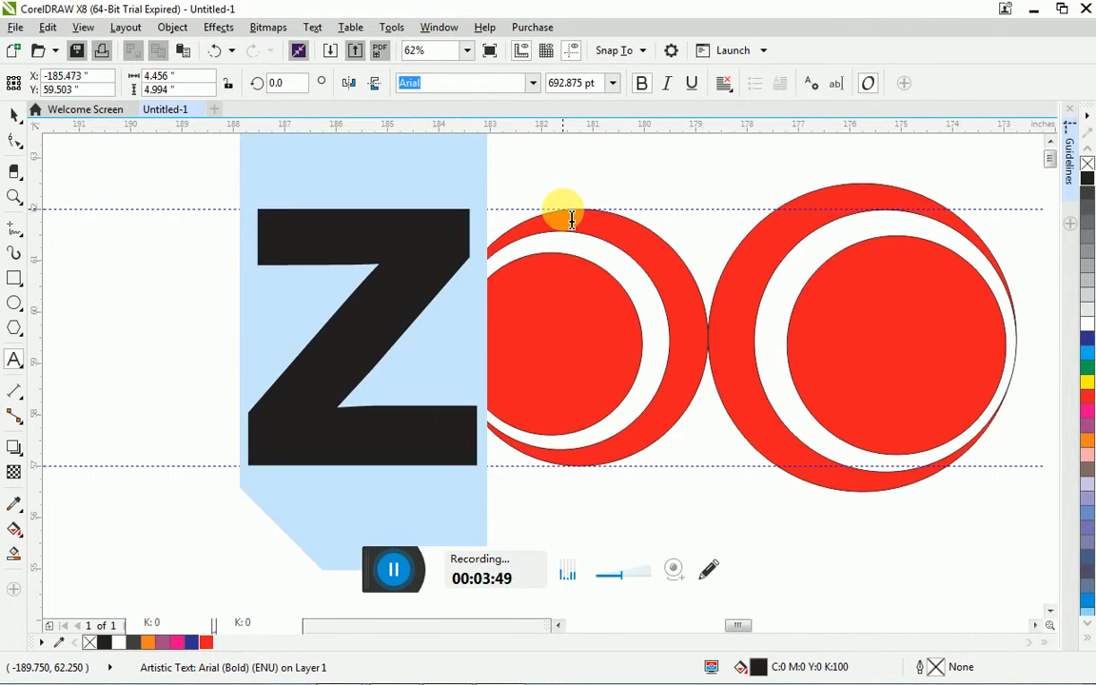
{"action": "key", "text": "Delete"}
{"action": "key", "text": "ctrl+z"}
{"action": "left_click", "coordinate": [14, 116]}
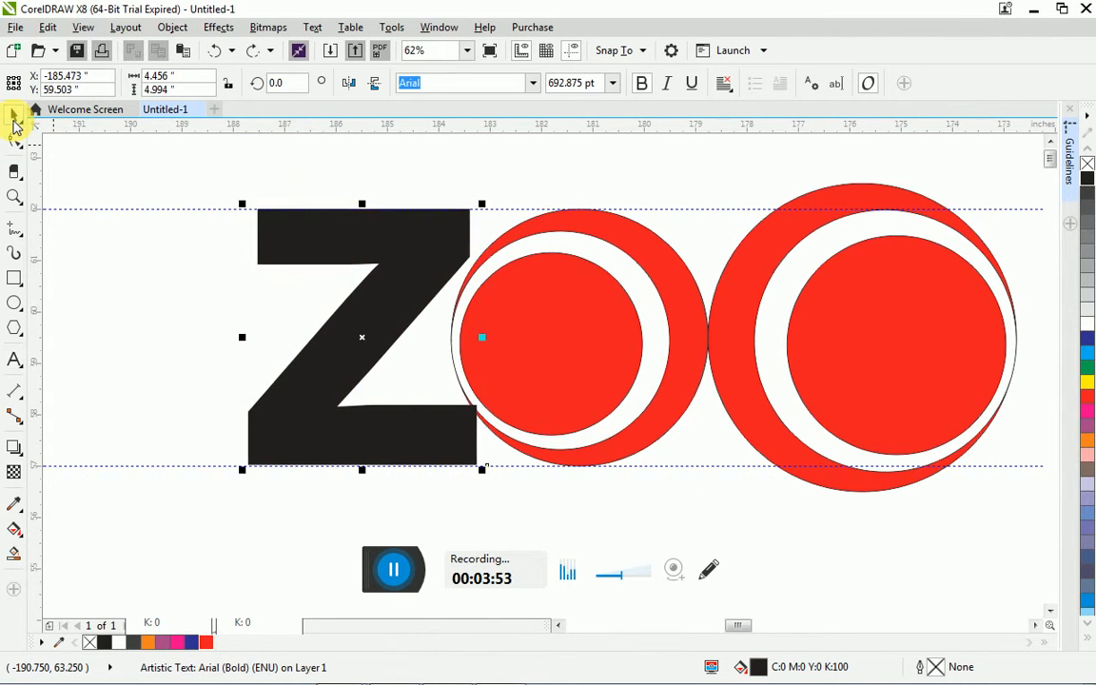
- Add an Arial letter "m" after the larger circle group and enlarge it to about 7.48 by 5.63 inches
{"action": "key", "text": "F3"}
{"action": "left_click", "coordinate": [562, 468]}
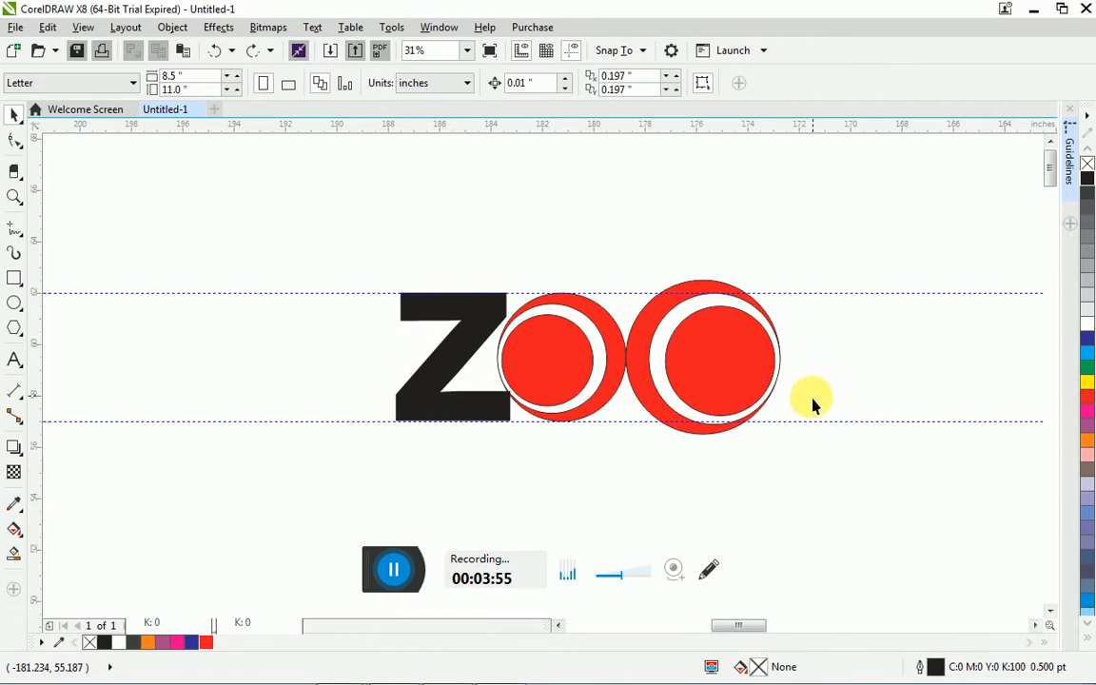
{"action": "left_click", "coordinate": [13, 369]}
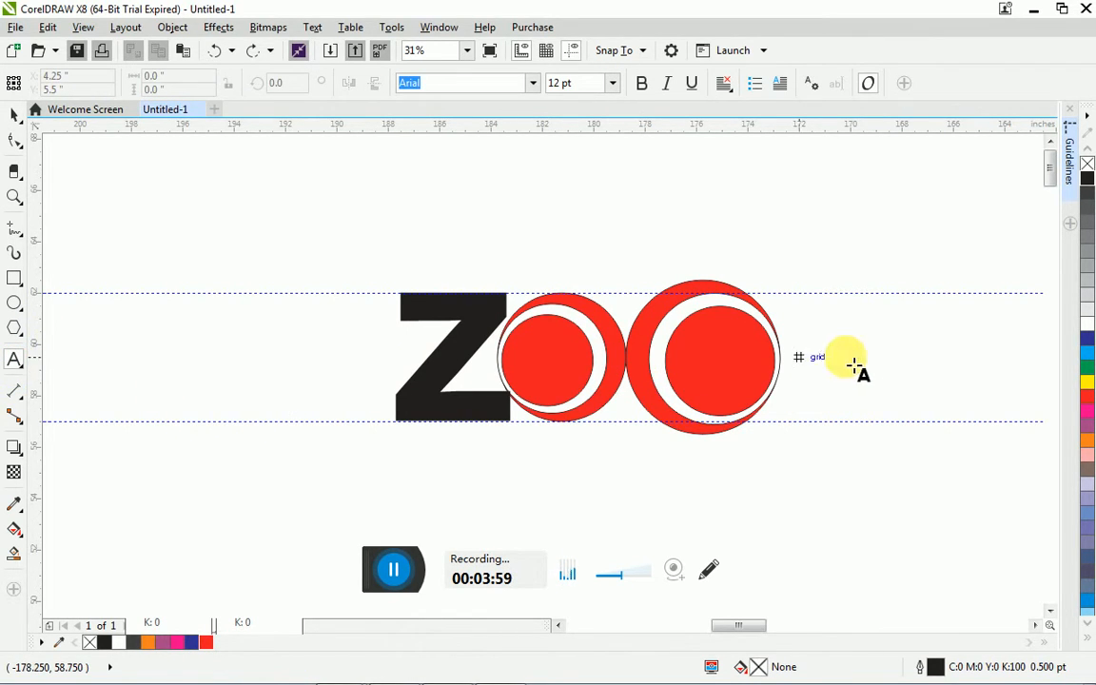
{"action": "left_click", "coordinate": [804, 379]}
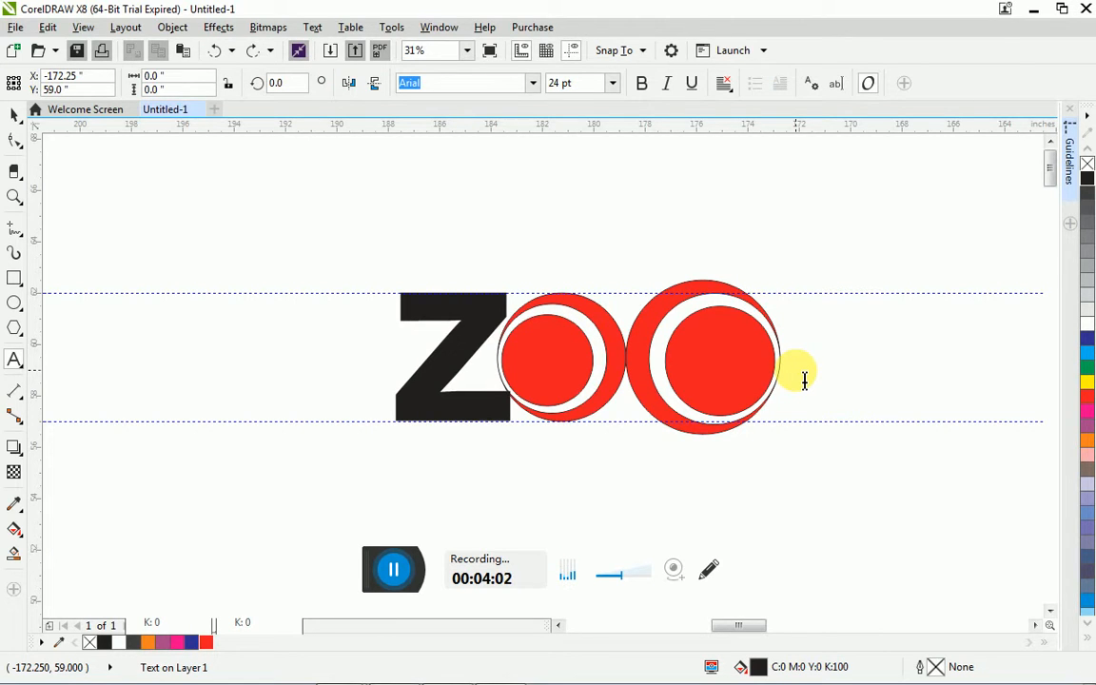
{"action": "left_click", "coordinate": [896, 475]}
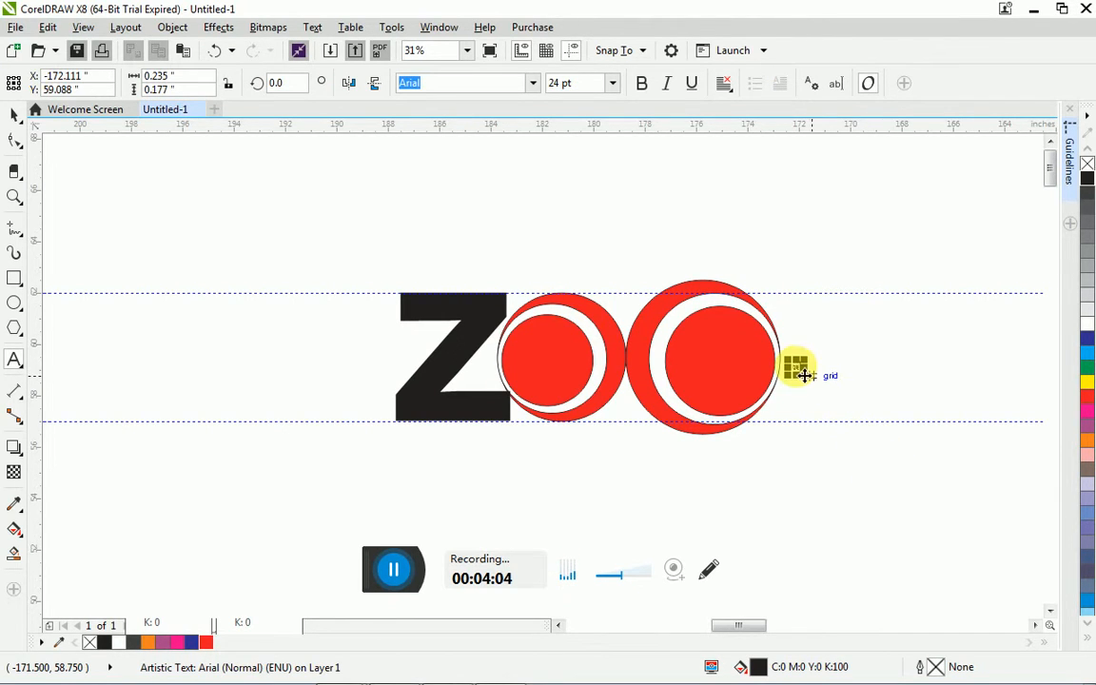
{"action": "left_click_drag", "start_coordinate": [813, 388], "coordinate": [900, 442]}
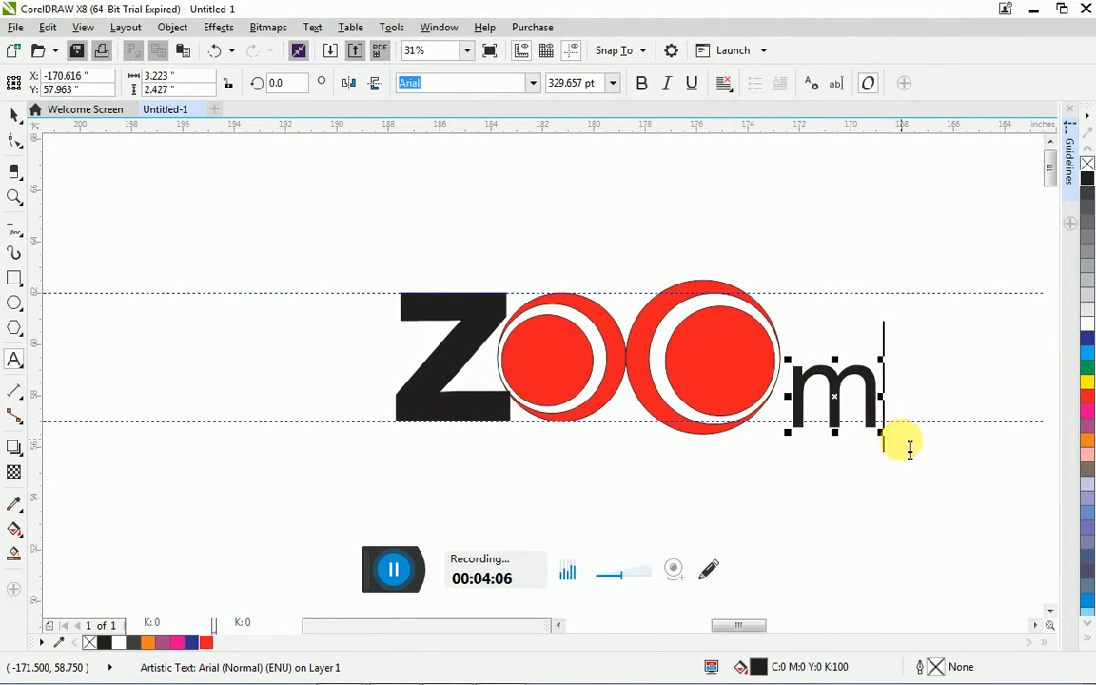
{"action": "left_click_drag", "start_coordinate": [881, 359], "coordinate": [990, 282]}
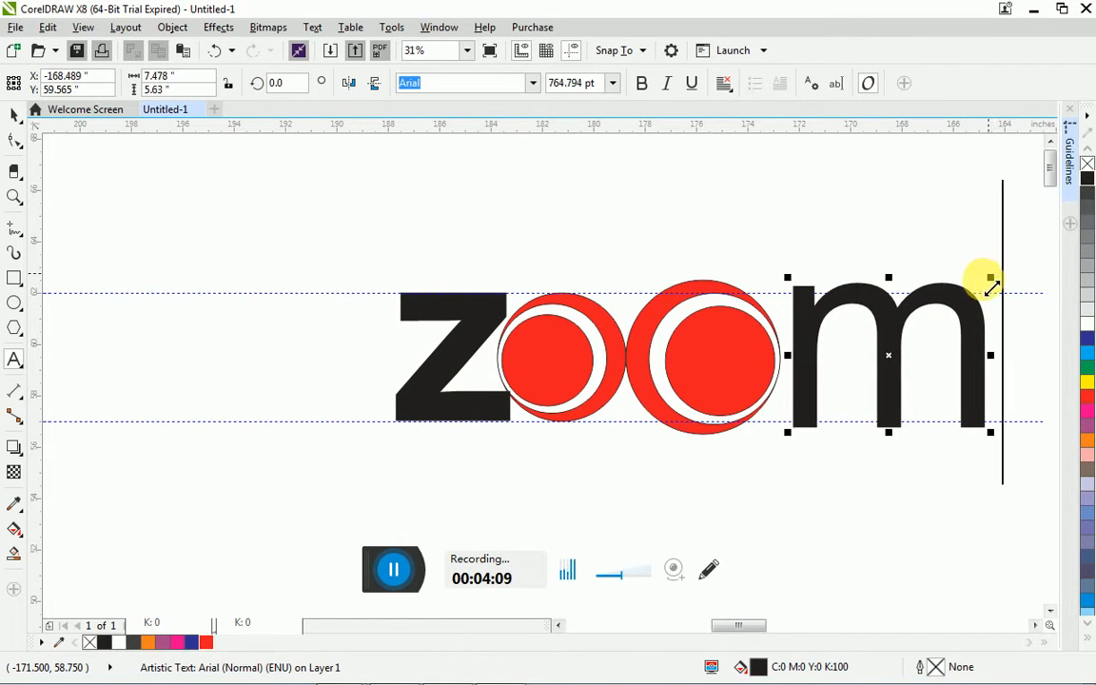
- Make the letter "m" bold
{"action": "left_click", "coordinate": [831, 507]}
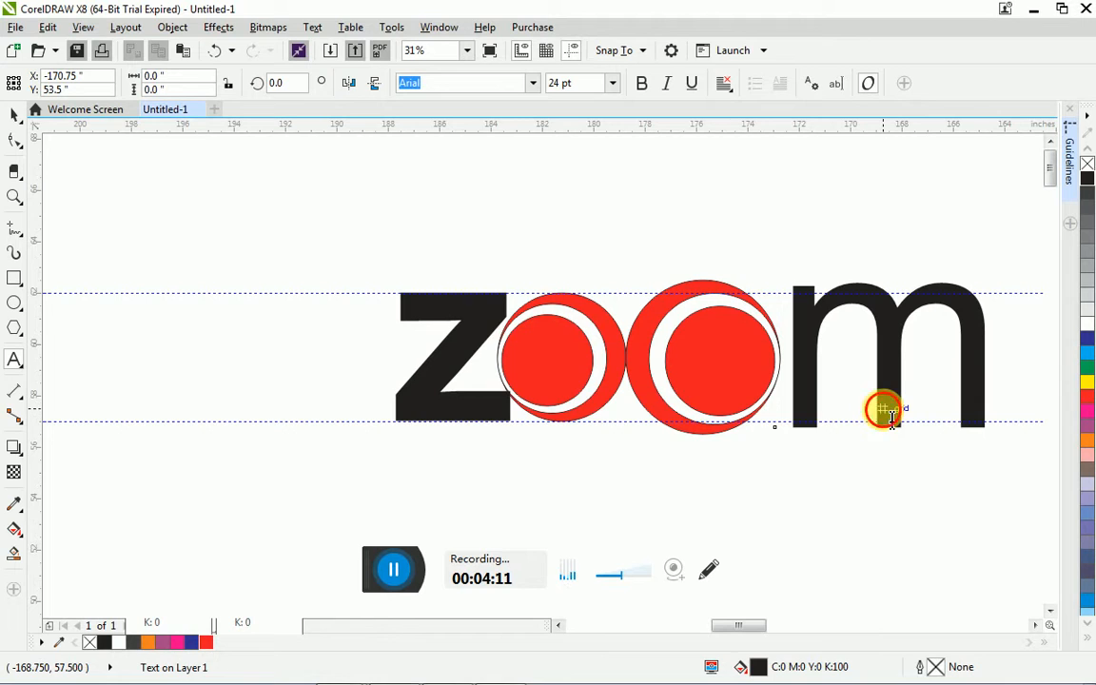
{"action": "left_click", "coordinate": [804, 418]}
{"action": "double_click", "coordinate": [868, 433]}
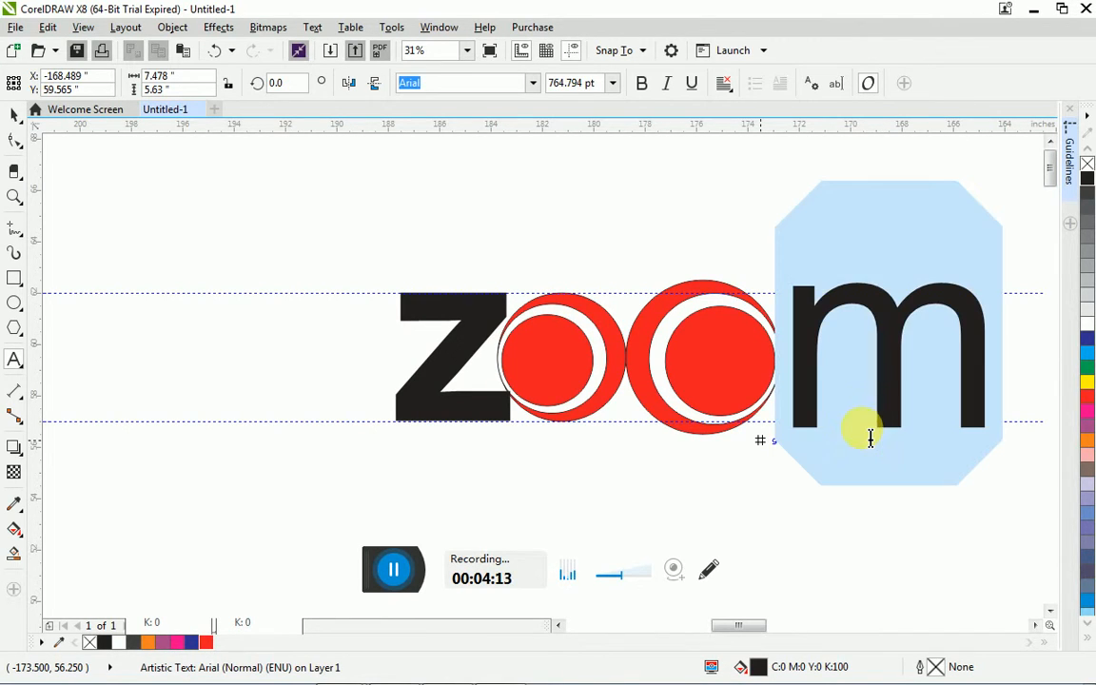
{"action": "left_click", "coordinate": [641, 85]}
{"action": "left_click", "coordinate": [643, 207]}
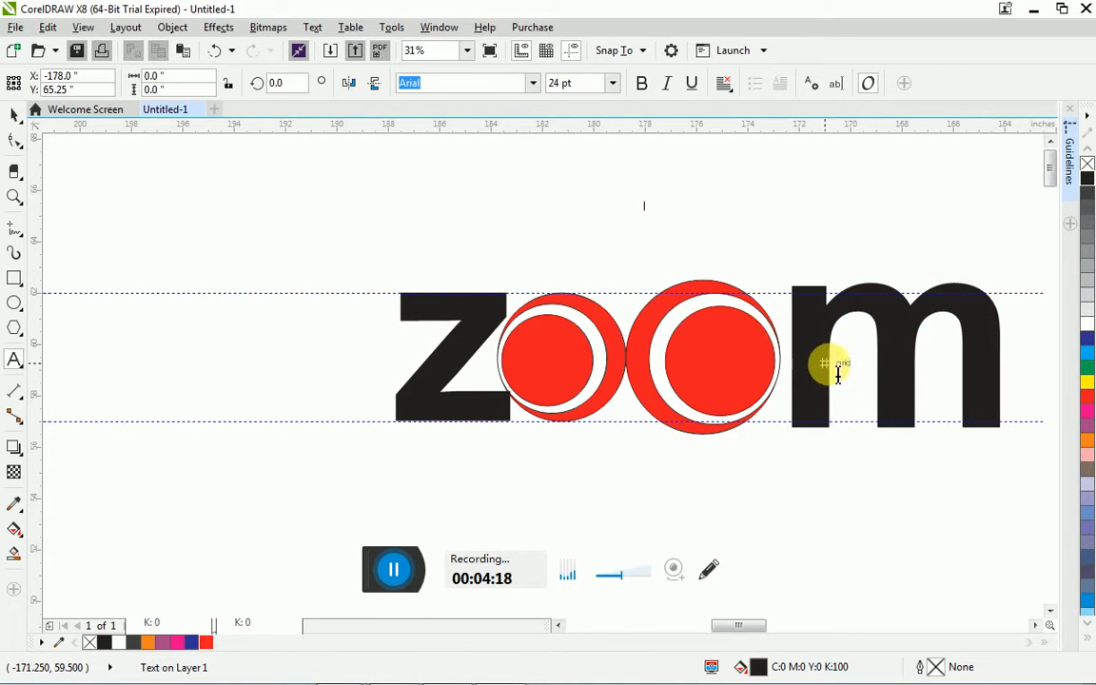
- Narrow the letter "m" and scale it down to about 5.94 by 5.13 inches
{"action": "left_click", "coordinate": [909, 391]}
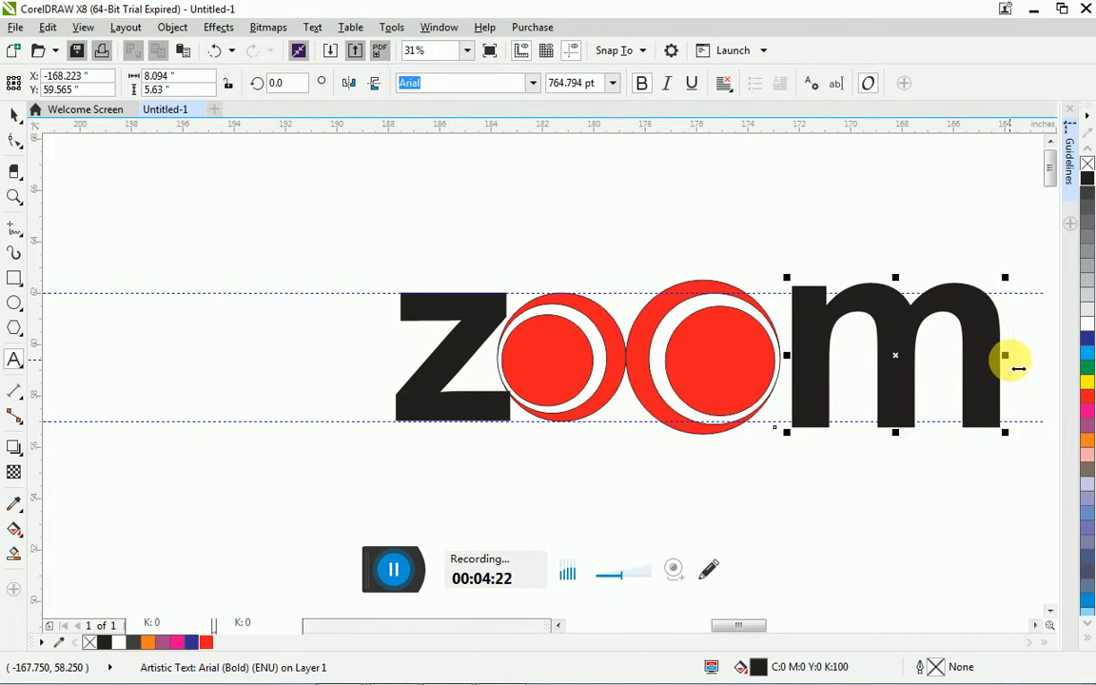
{"action": "left_click_drag", "start_coordinate": [1006, 357], "coordinate": [969, 350]}
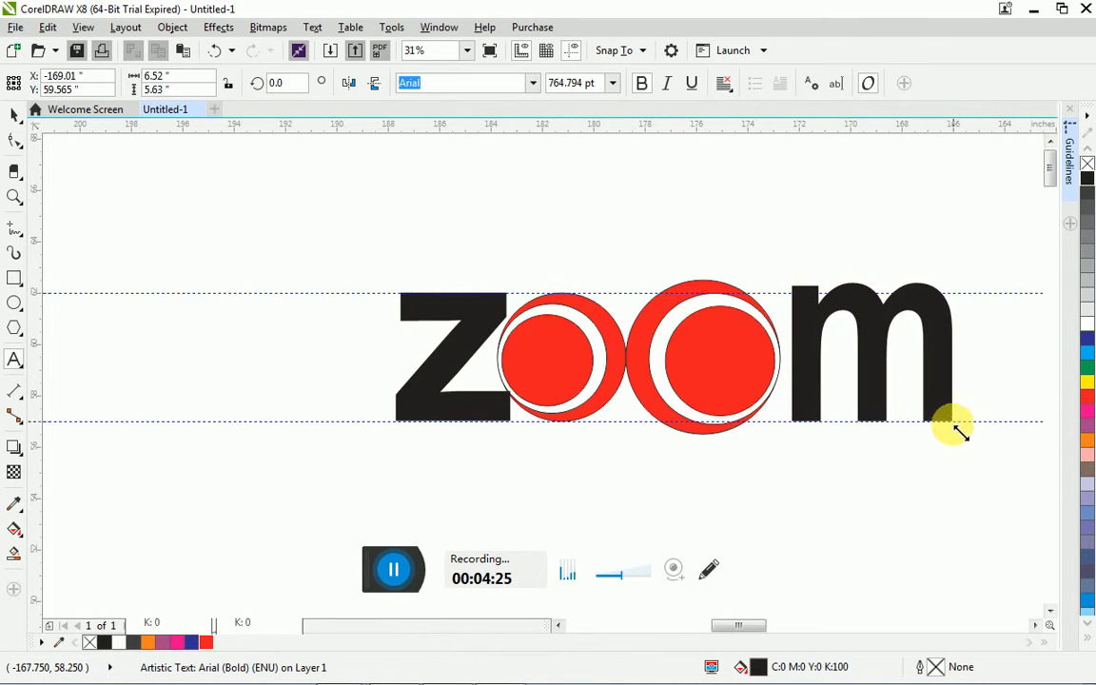
{"action": "left_click_drag", "start_coordinate": [954, 426], "coordinate": [948, 421]}
{"action": "key", "text": "ctrl+a"}
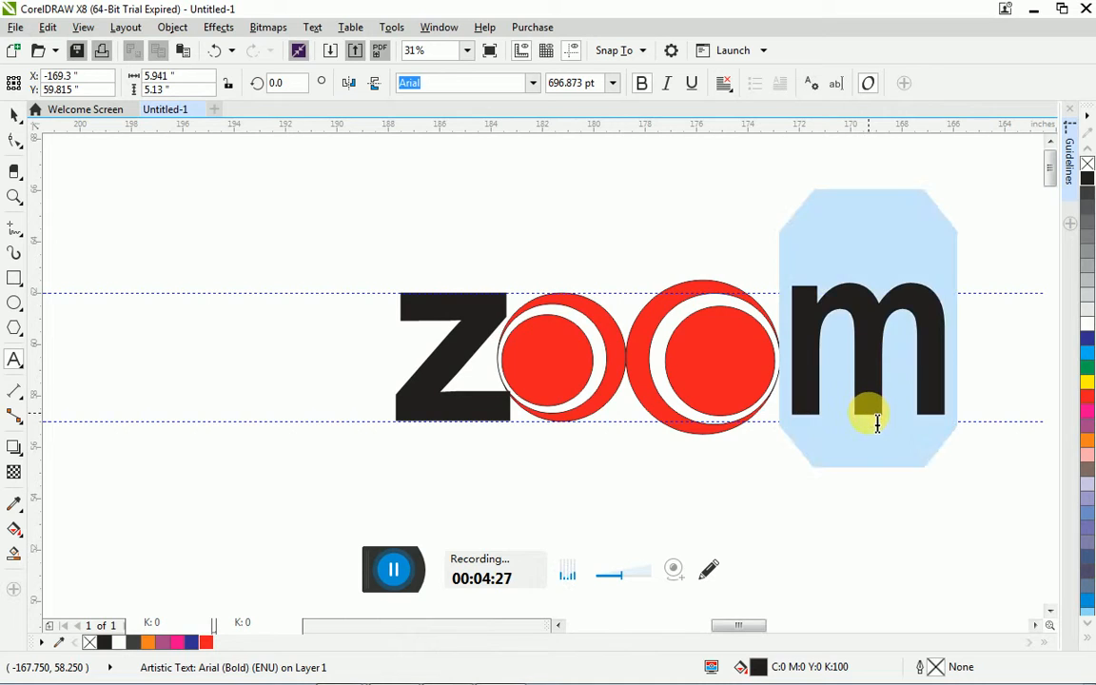
{"action": "left_click", "coordinate": [1049, 384]}
{"action": "key", "text": "BackSpace"}
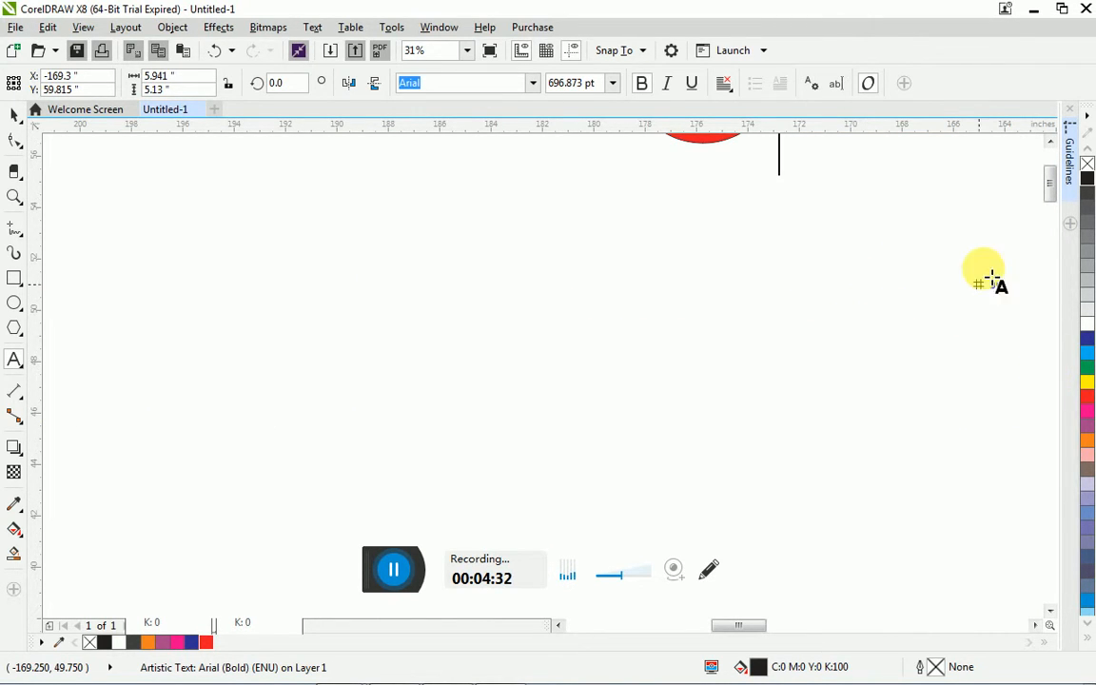
{"action": "left_click_drag", "start_coordinate": [1050, 190], "coordinate": [1054, 169]}
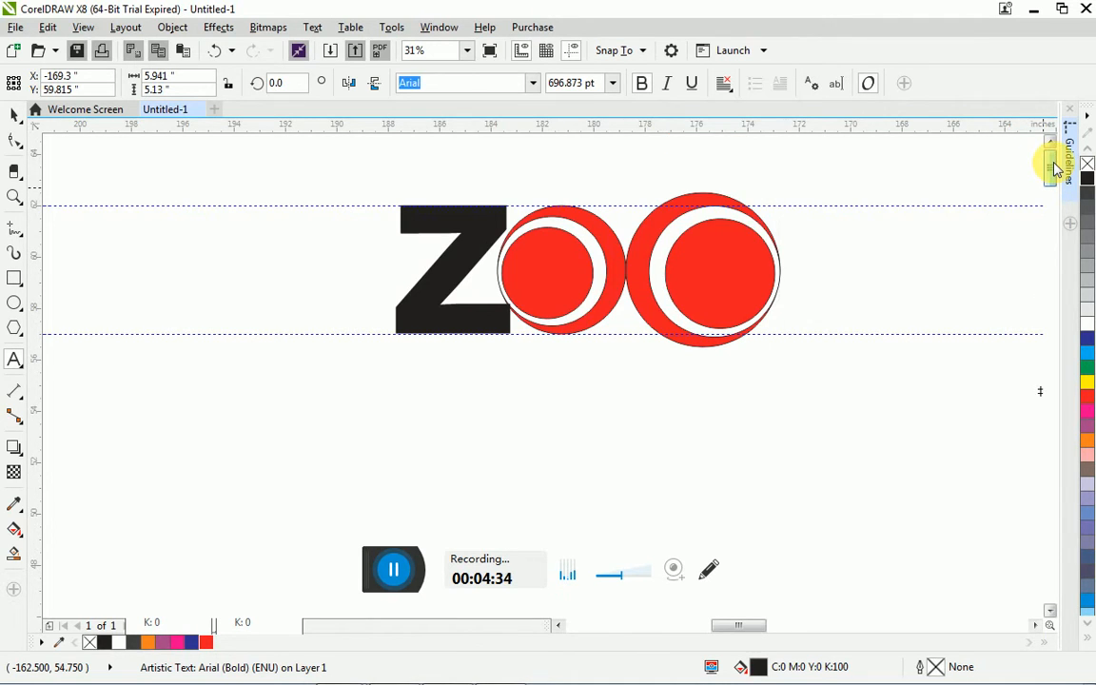
{"action": "type", "text": "m"}
{"action": "left_click", "coordinate": [844, 389]}
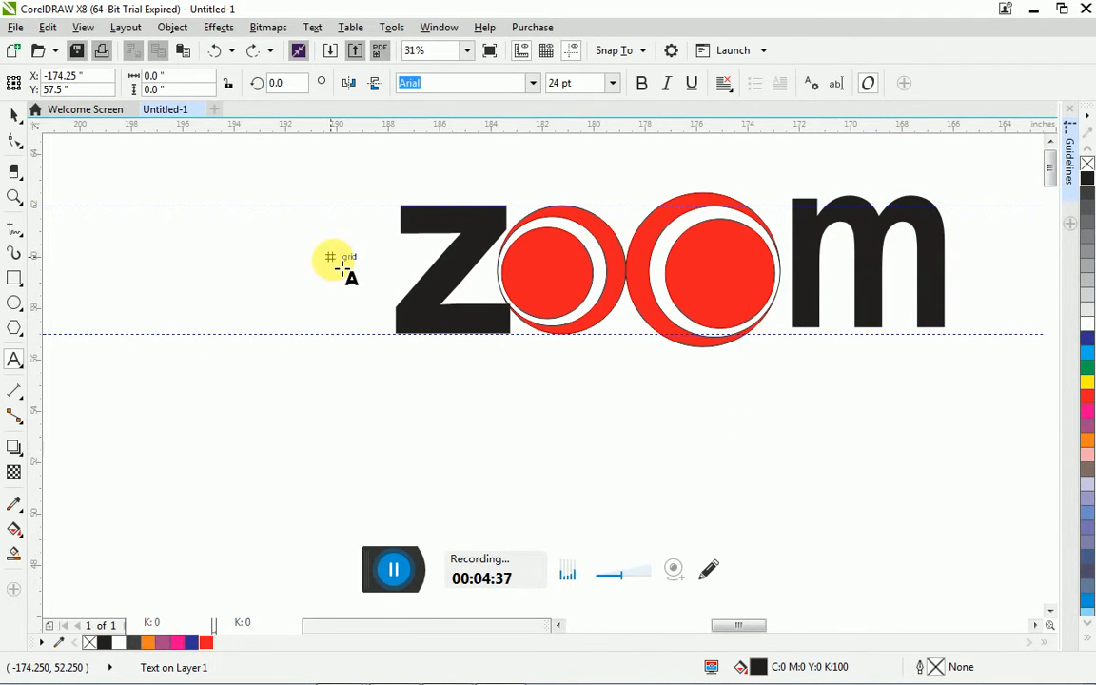
{"action": "left_click", "coordinate": [16, 114]}
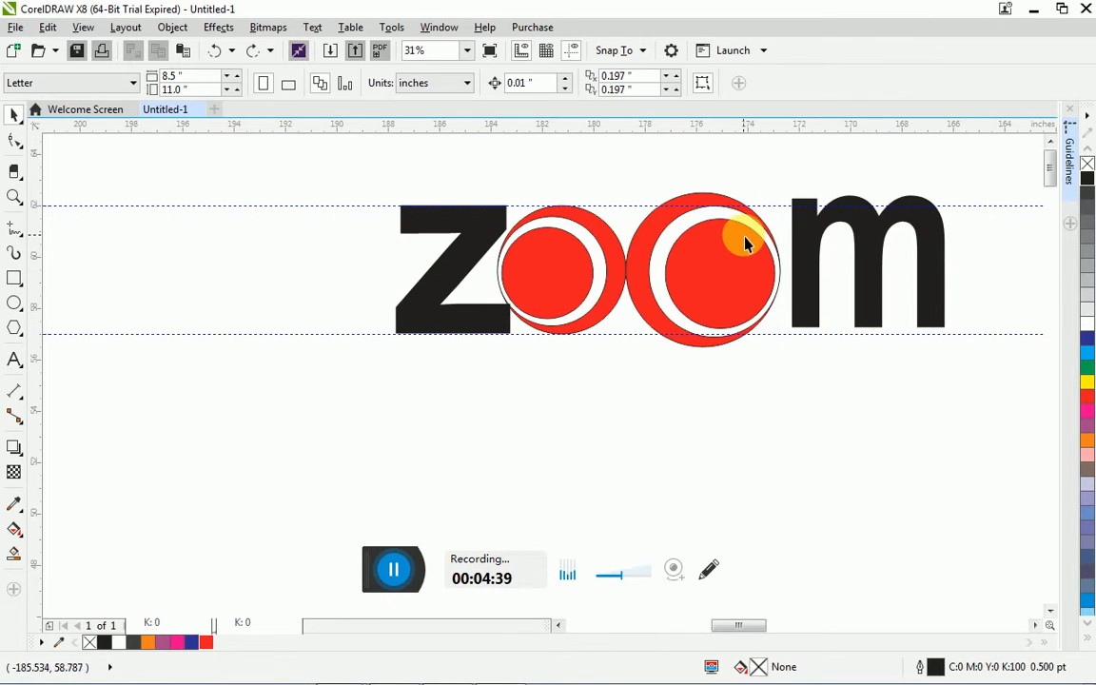
- Enlarge the larger circle group about its centre to 7.5 by 7.5 inches
{"action": "left_click", "coordinate": [745, 244]}
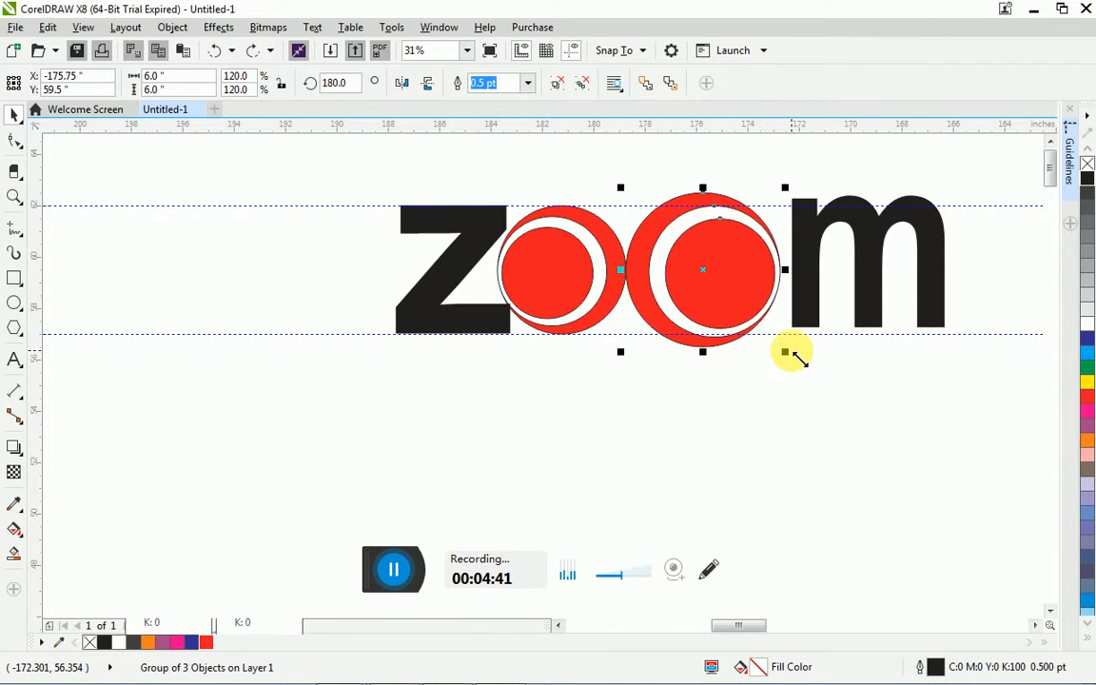
{"action": "left_click_drag", "start_coordinate": [794, 364], "coordinate": [814, 378]}
{"action": "left_click", "coordinate": [854, 395]}
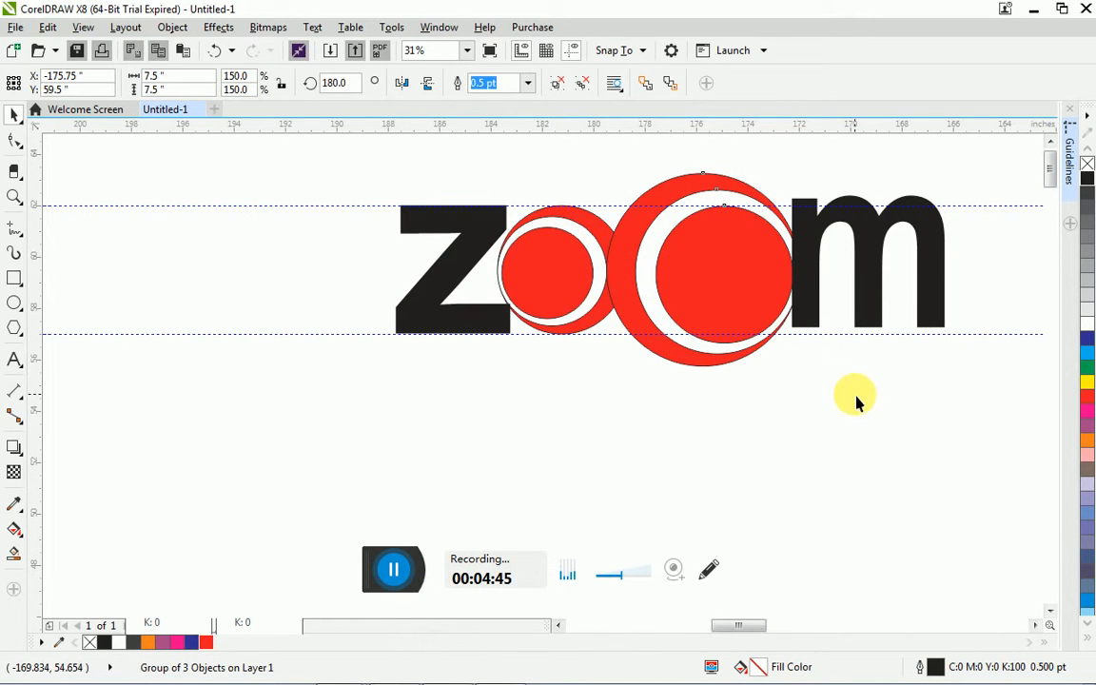
- Shift the letter "m" and the larger circle group right to about X -167.97 and X -174.75 inches, keeping them side by side
{"action": "left_click", "coordinate": [880, 283]}
{"action": "left_click_drag", "start_coordinate": [893, 284], "coordinate": [914, 283]}
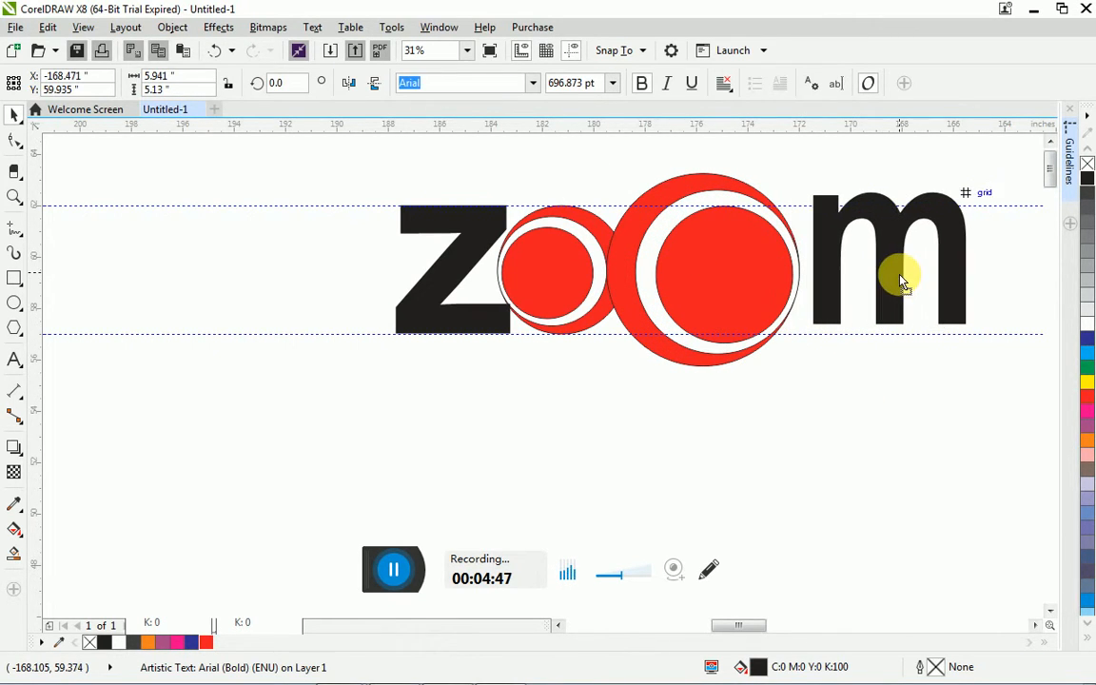
{"action": "left_click", "coordinate": [761, 298]}
{"action": "left_click_drag", "start_coordinate": [761, 297], "coordinate": [775, 296]}
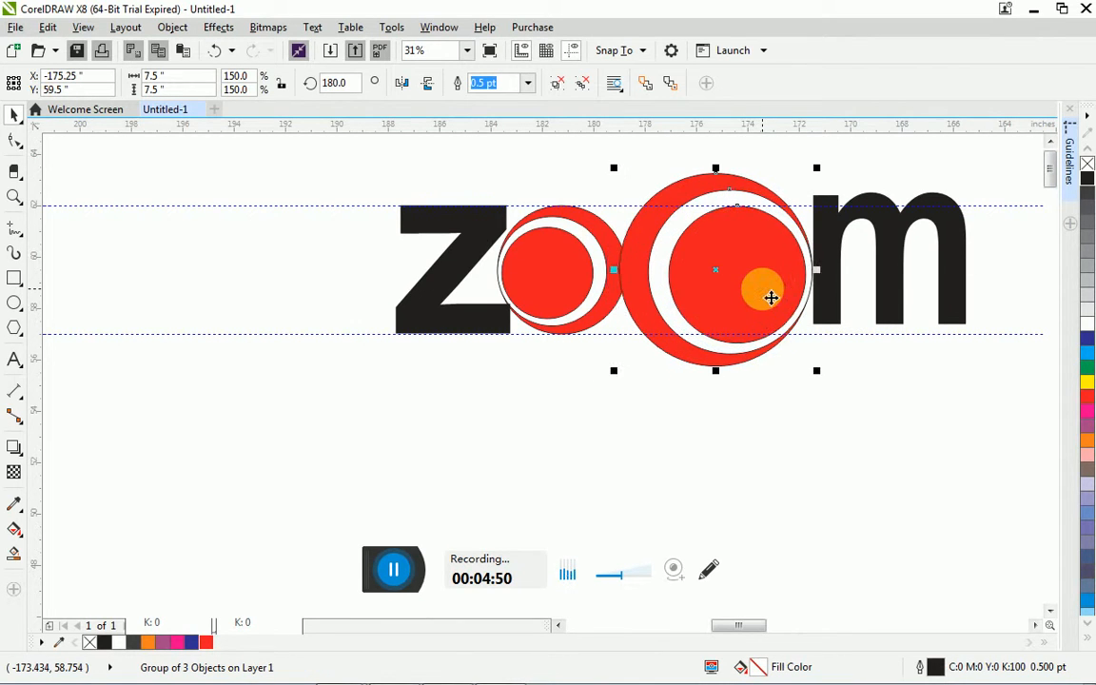
{"action": "left_click", "coordinate": [901, 298]}
{"action": "key", "text": "F8"}
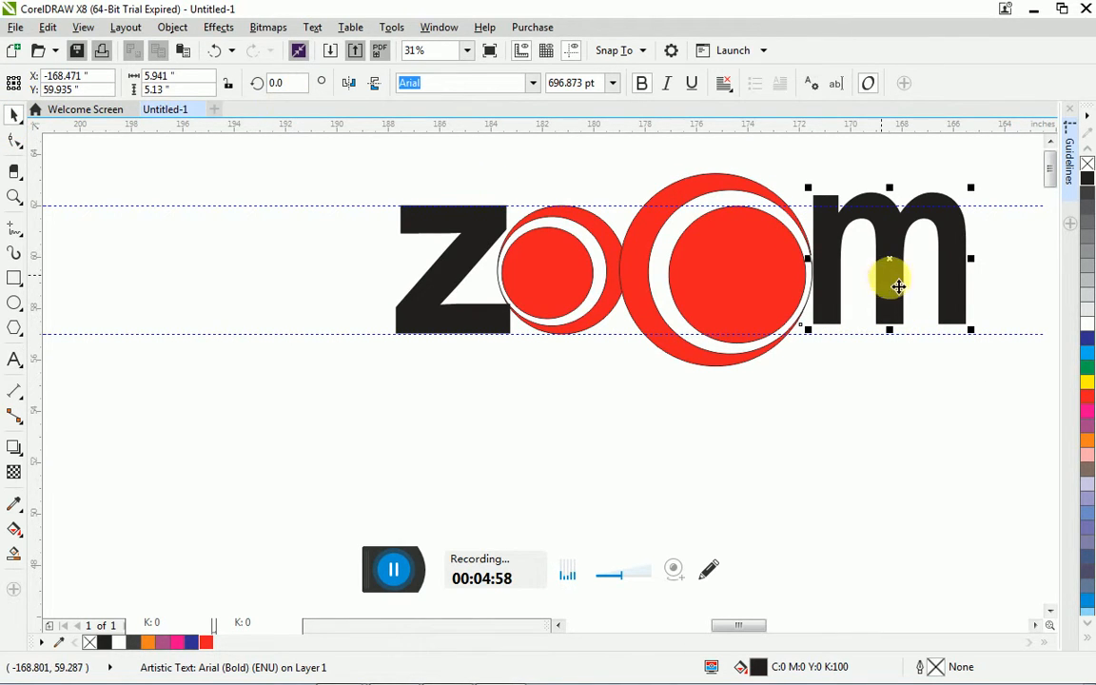
{"action": "left_click_drag", "start_coordinate": [898, 286], "coordinate": [904, 298]}
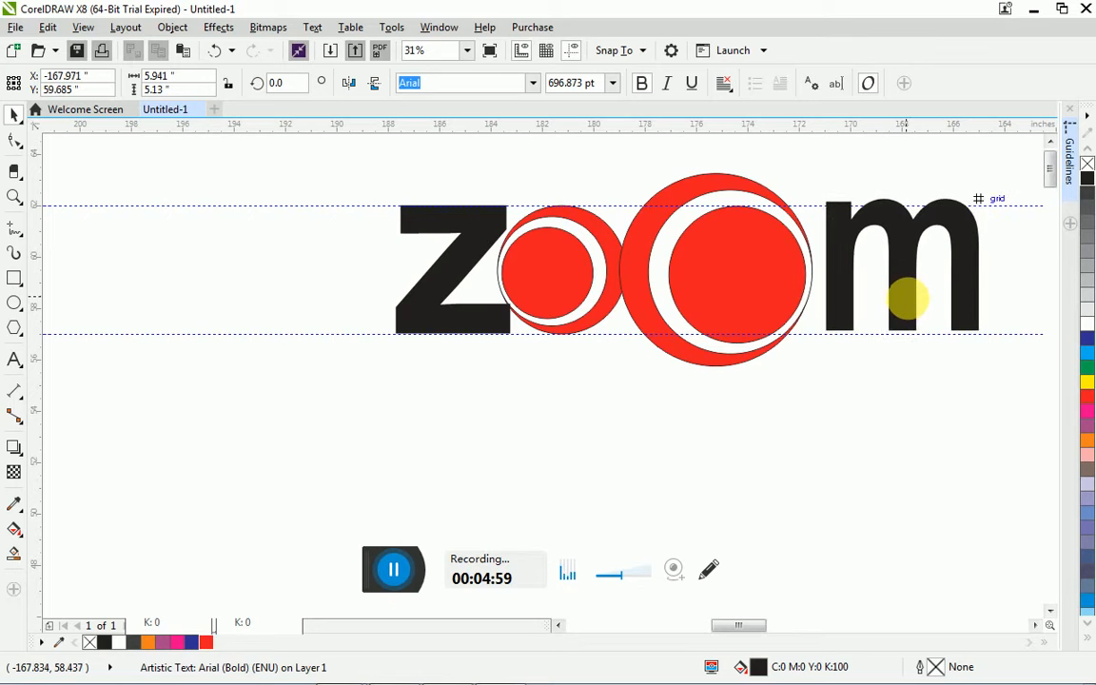
{"action": "left_click_drag", "start_coordinate": [758, 308], "coordinate": [775, 313]}
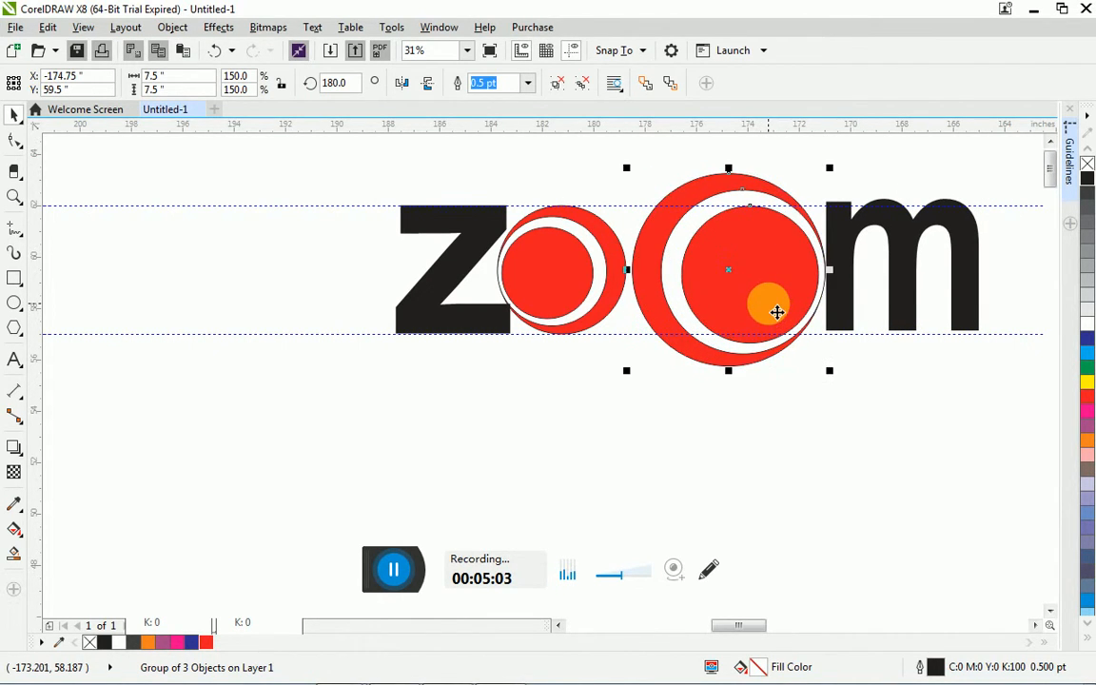
- Nudge the smaller circle group right to about X -181 inches so it touches the larger circle group
{"action": "left_click", "coordinate": [445, 345]}
{"action": "left_click", "coordinate": [452, 313]}
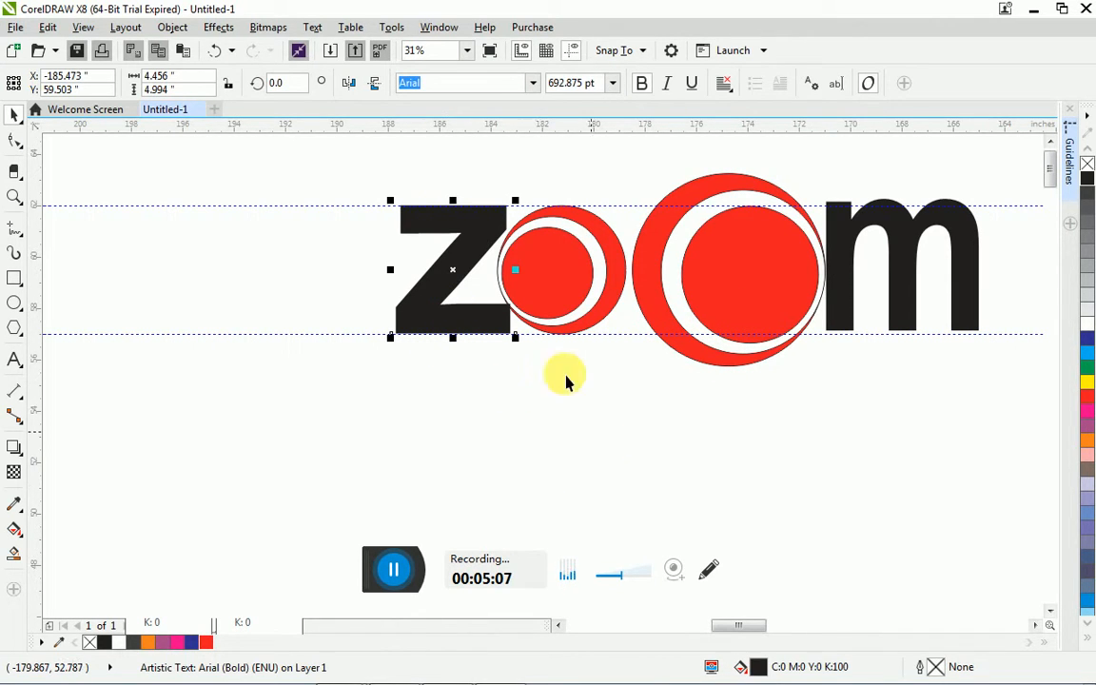
{"action": "left_click", "coordinate": [573, 254]}
{"action": "mouse_move", "coordinate": [577, 258]}
{"action": "left_mouse_down"}
{"action": "mouse_move", "coordinate": [577, 247]}
{"action": "mouse_move", "coordinate": [579, 257]}
{"action": "left_mouse_up"}
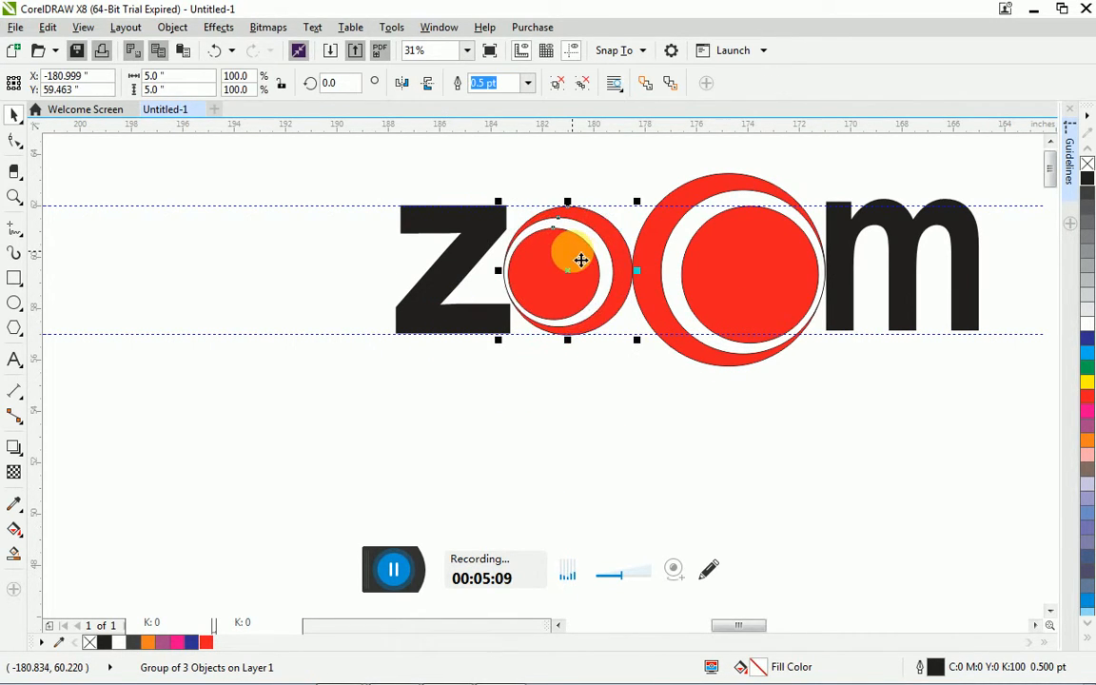
{"action": "left_click", "coordinate": [543, 370]}
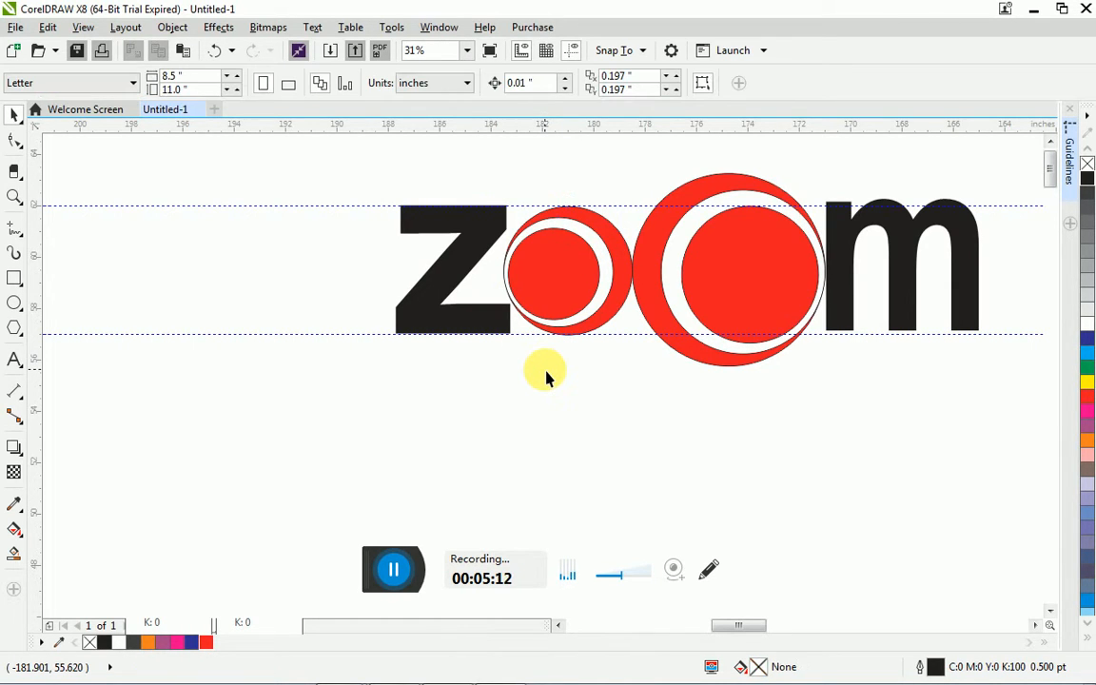
- Delete both horizontal guidelines running along the bottom and top of the letters
{"action": "scroll", "coordinate": [545, 375], "scroll_direction": "down", "scroll_amount": 2}
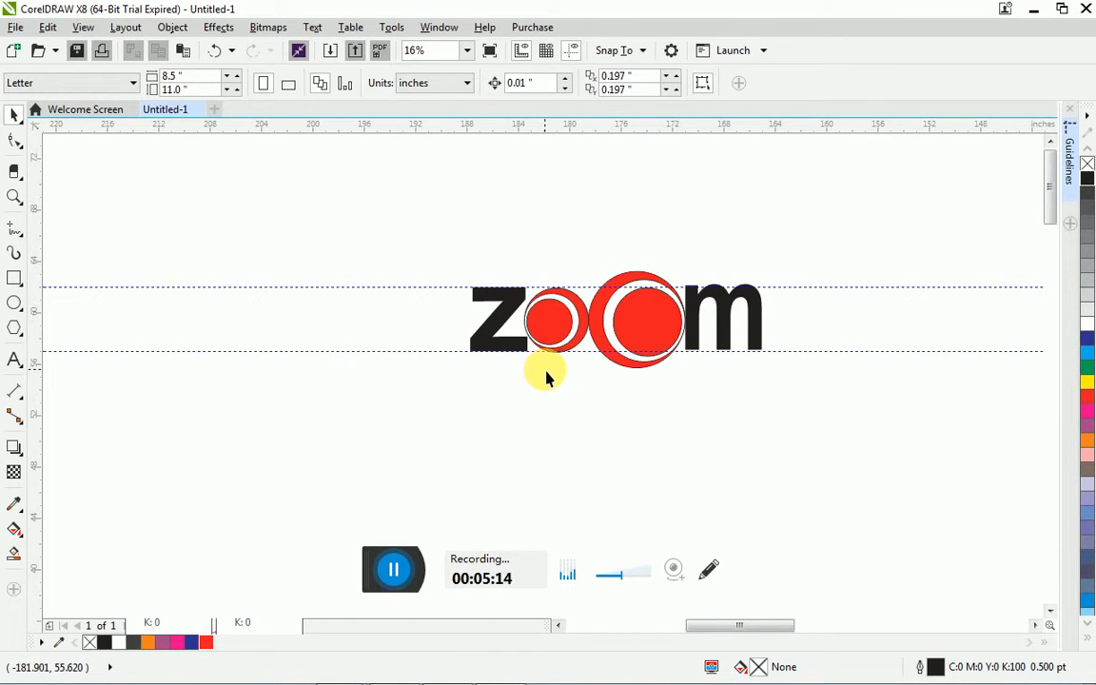
{"action": "left_click", "coordinate": [443, 354]}
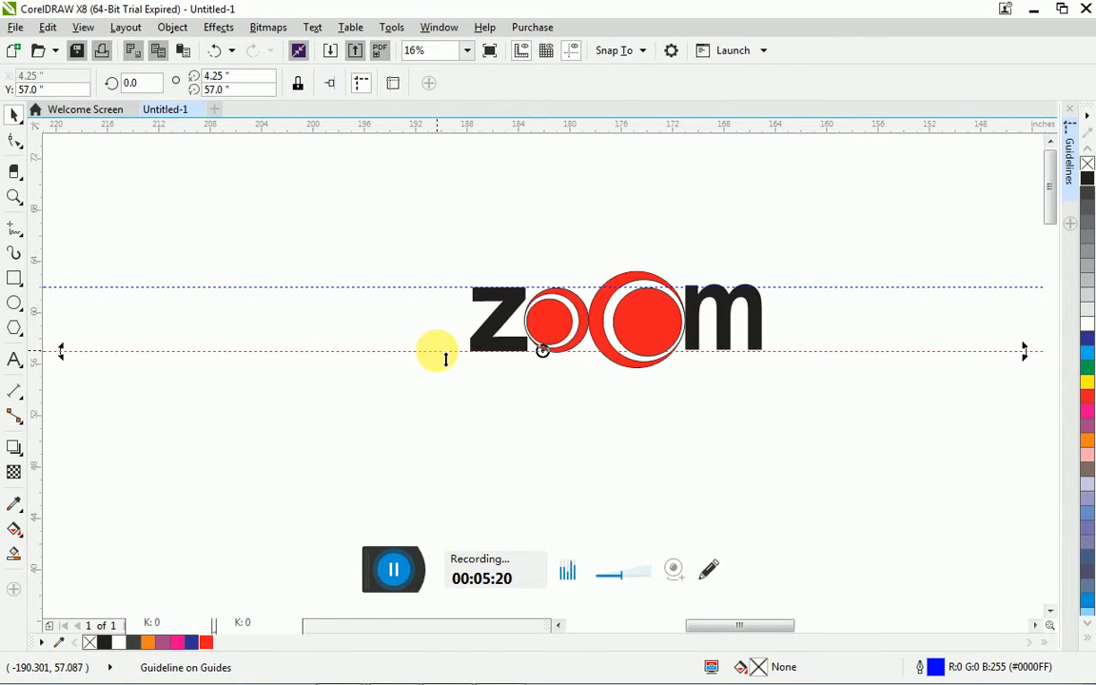
{"action": "key", "text": "Delete"}
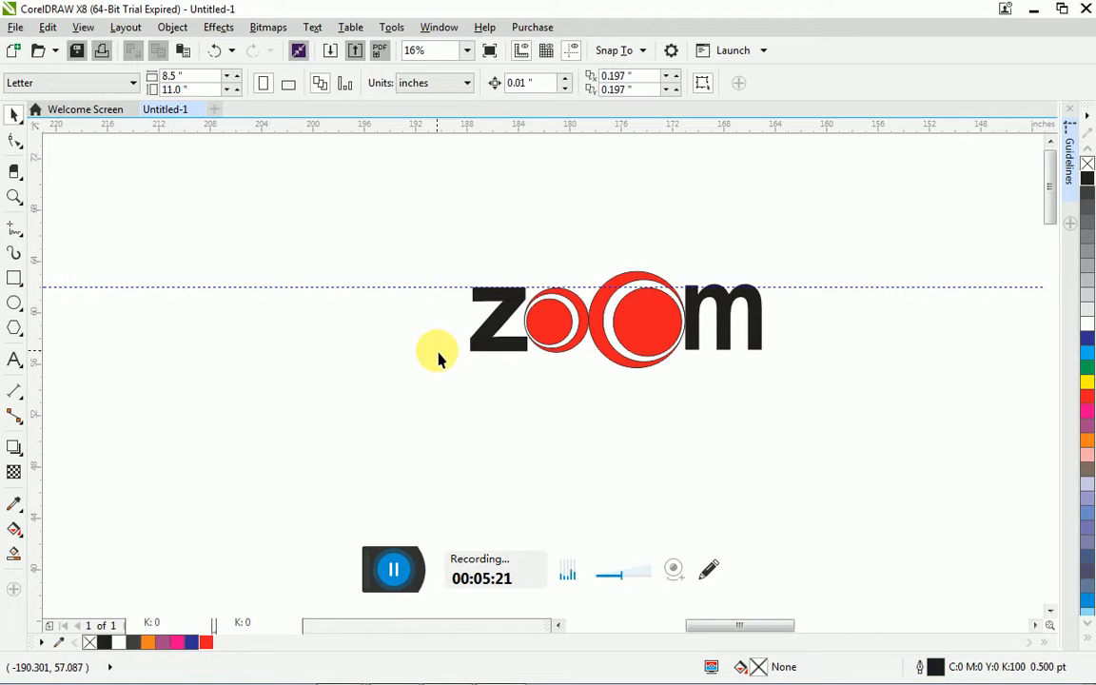
{"action": "left_click", "coordinate": [435, 288]}
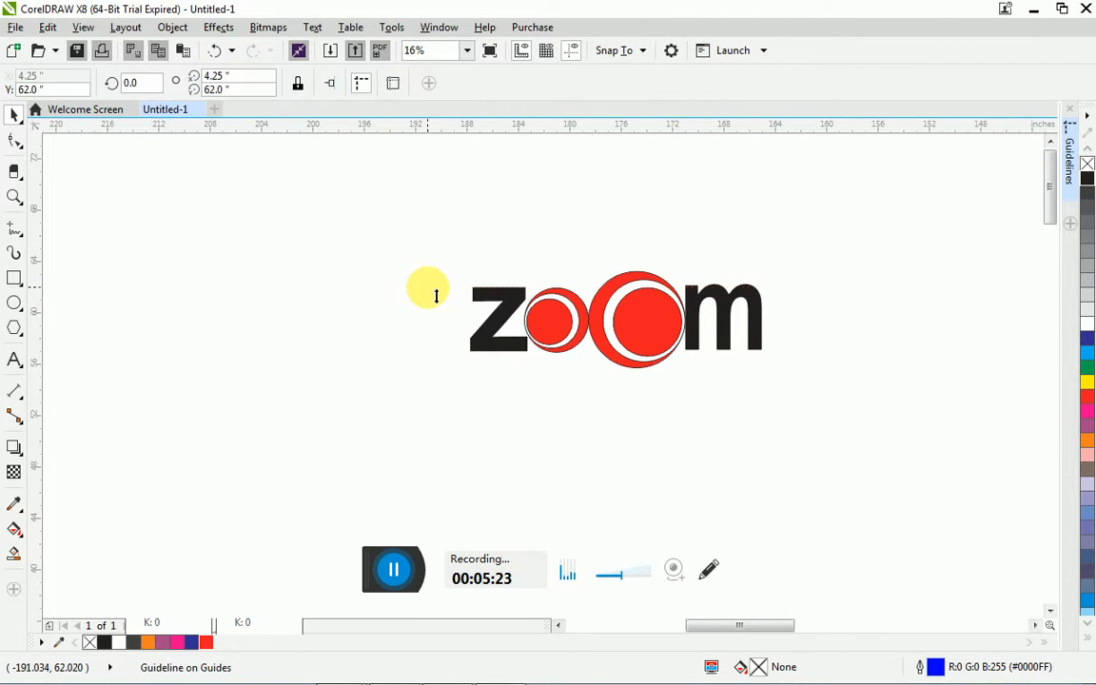
{"action": "key", "text": "Delete"}
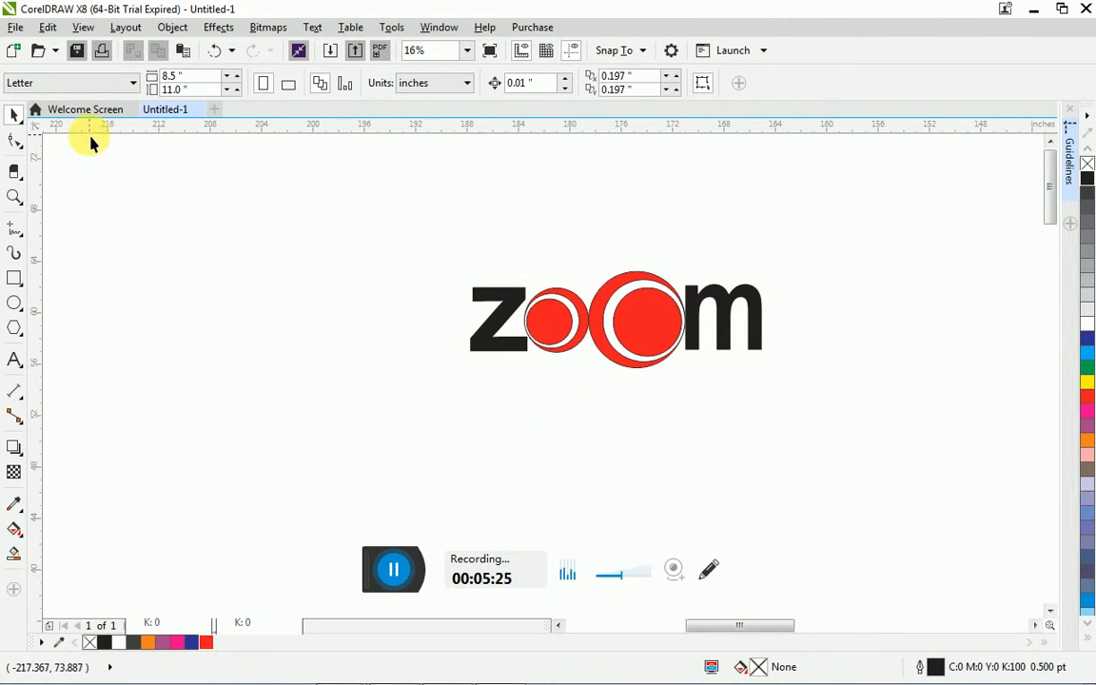
- Draw a rectangle about 44.5 by 17 inches around the whole logo
{"action": "left_click", "coordinate": [15, 276]}
{"action": "left_click_drag", "start_coordinate": [344, 221], "coordinate": [920, 442]}
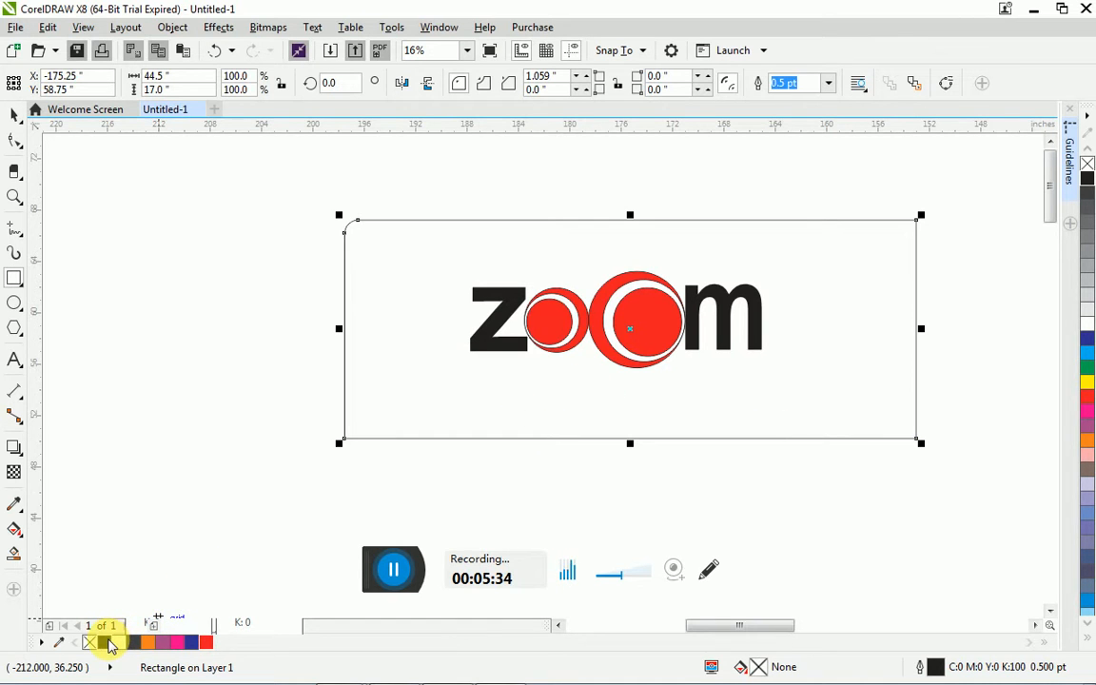
{"action": "left_click", "coordinate": [290, 463]}
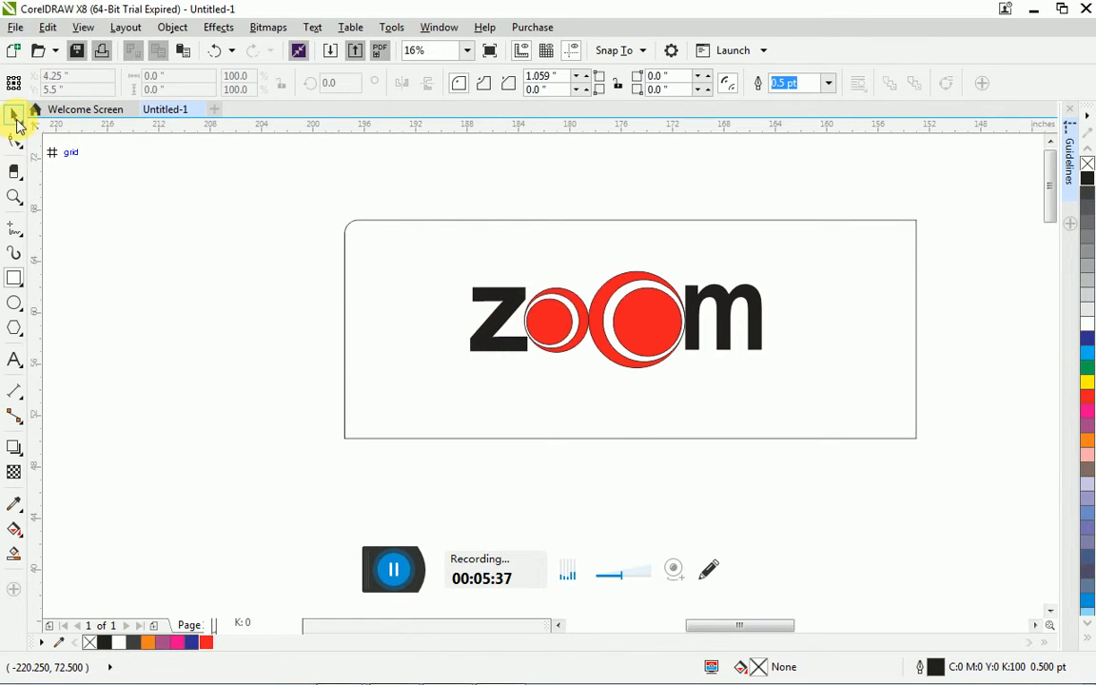
- Try a white fill on the rectangle around the logo, and undo it
{"action": "left_click", "coordinate": [16, 115]}
{"action": "left_click", "coordinate": [440, 304]}
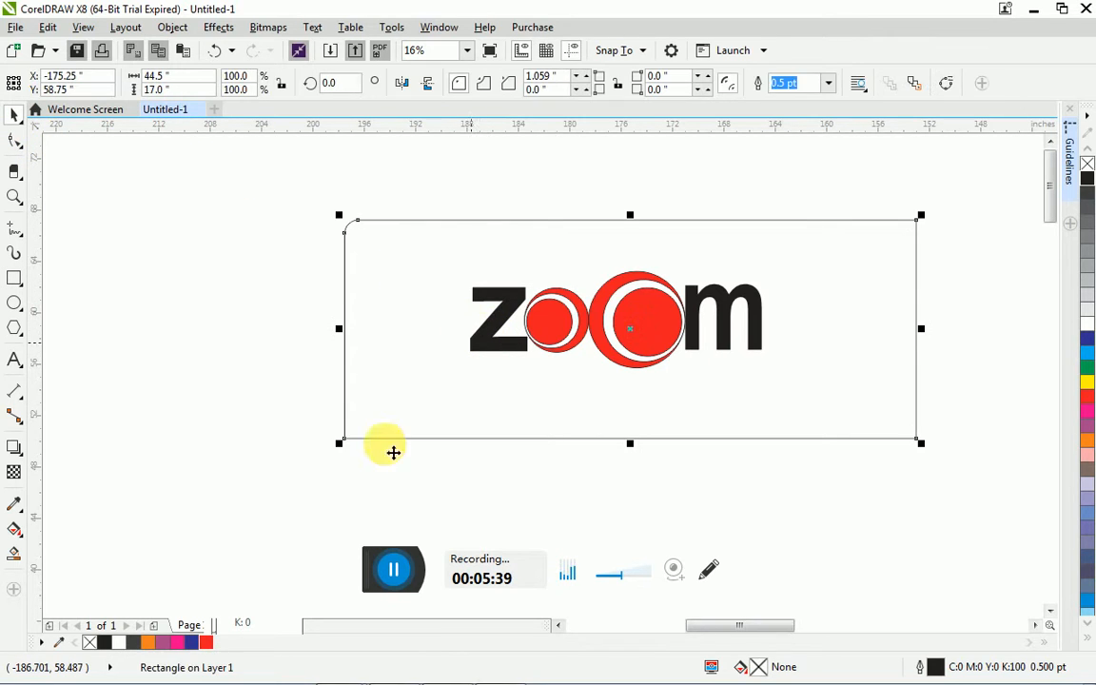
{"action": "left_click", "coordinate": [124, 644]}
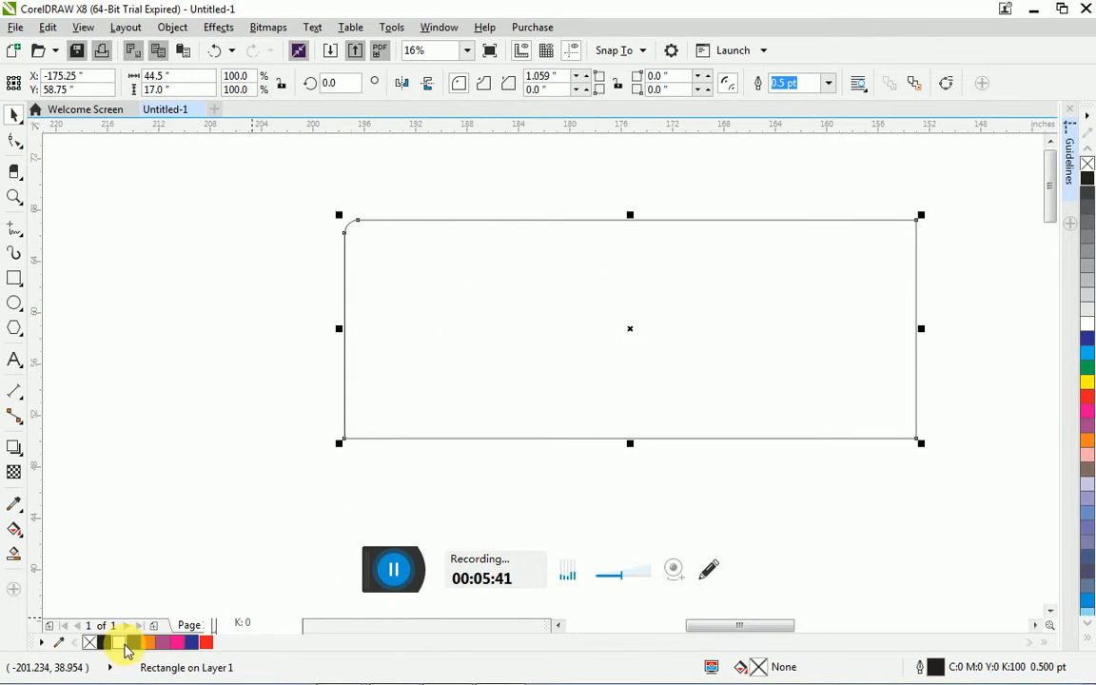
{"action": "key", "text": "ctrl+z"}
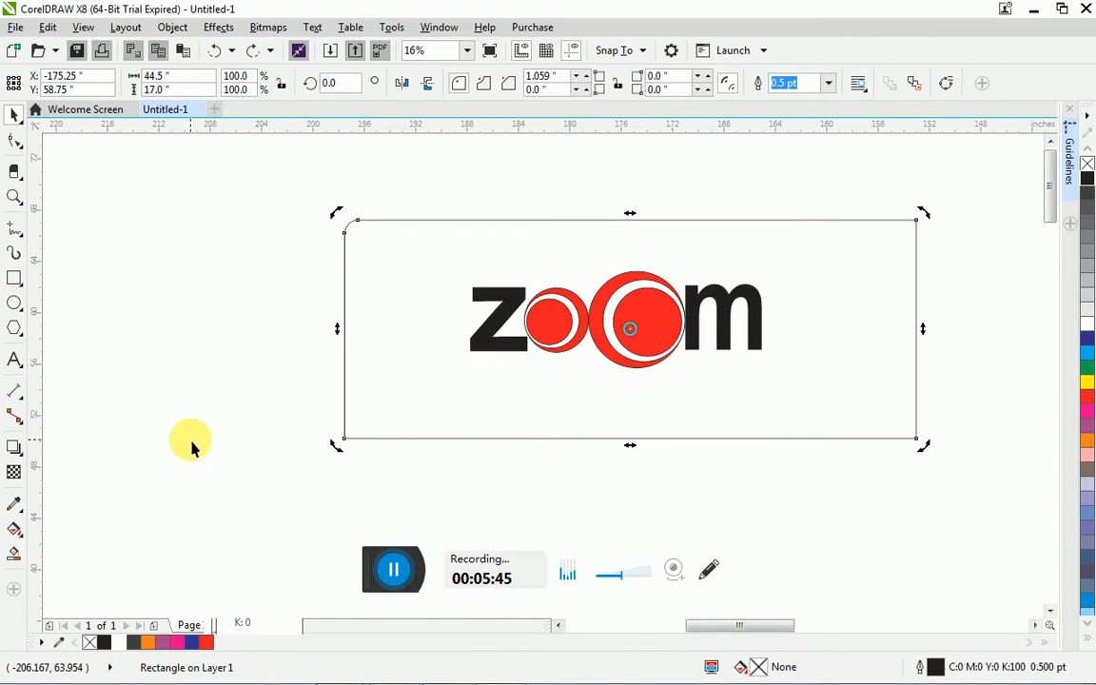
- Send the rectangle to the back of the page, behind the logo
{"action": "left_click", "coordinate": [880, 419]}
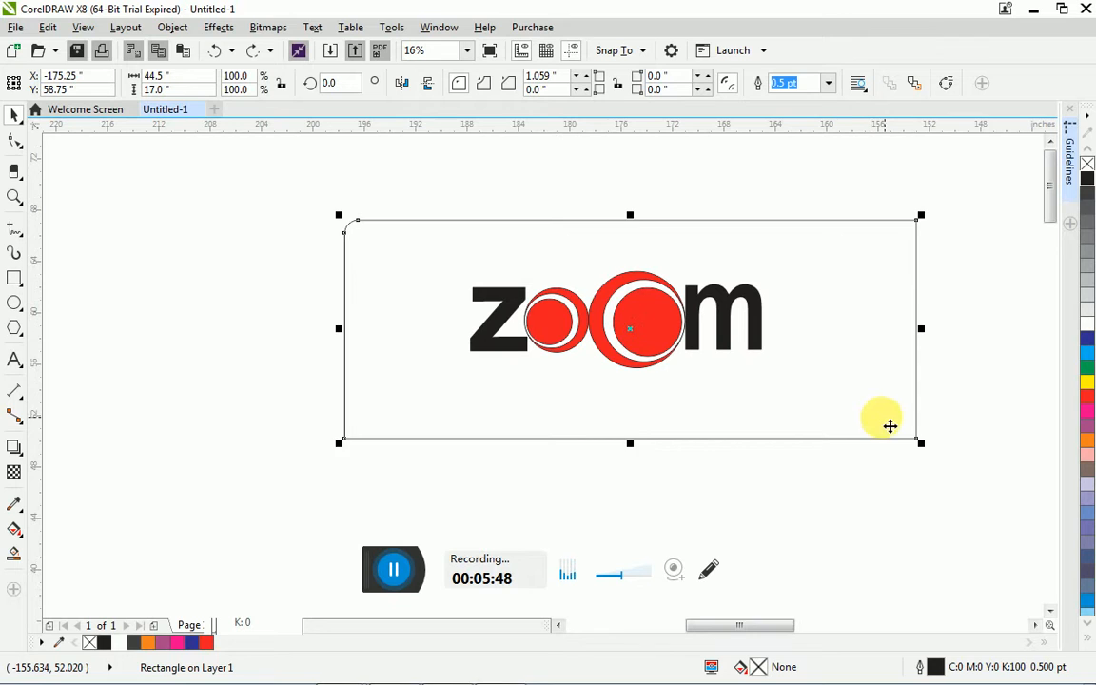
{"action": "right_click", "coordinate": [727, 403]}
{"action": "mouse_move", "coordinate": [831, 496]}
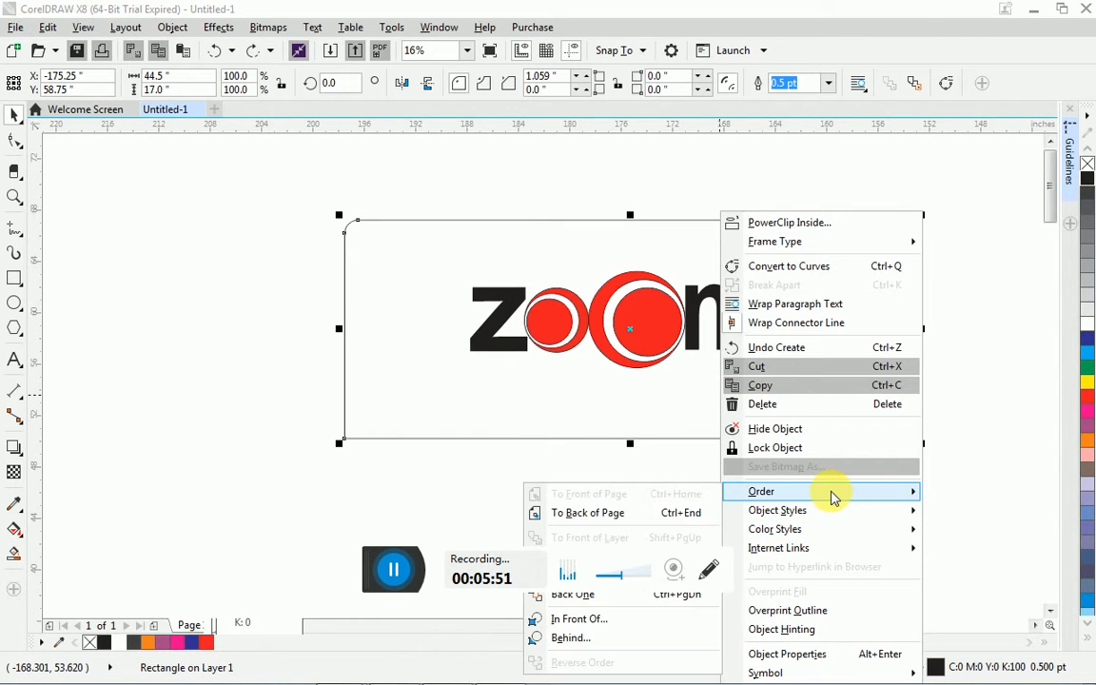
{"action": "left_click", "coordinate": [639, 518]}
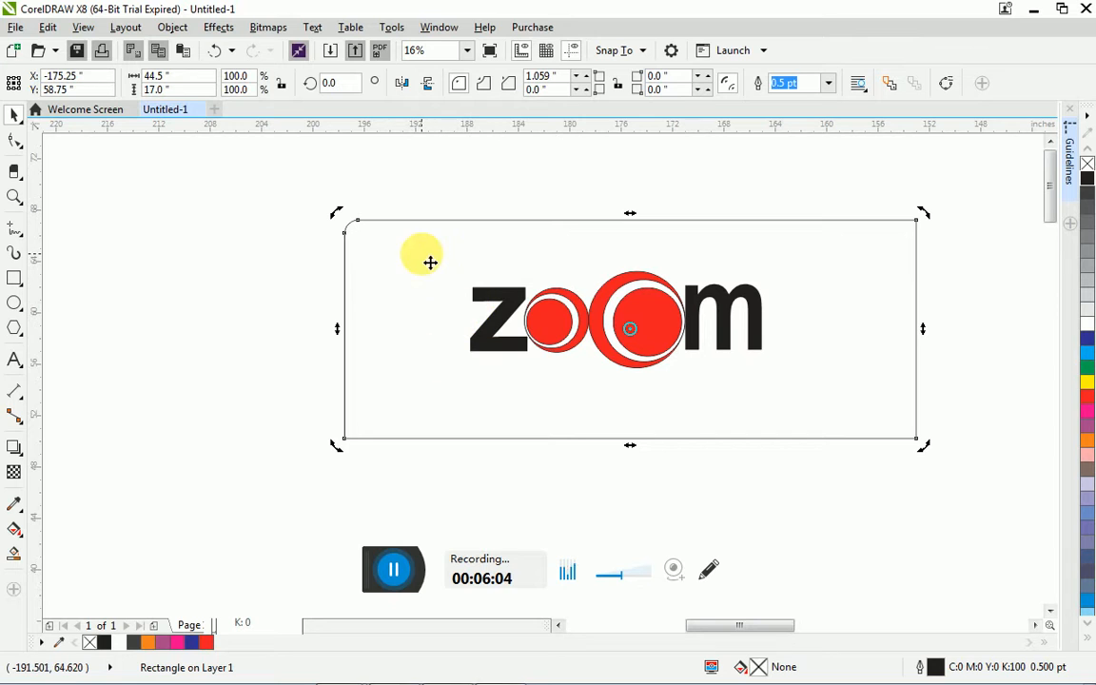
- Fill the letters "z" and "m" with white
{"action": "left_click", "coordinate": [492, 352]}
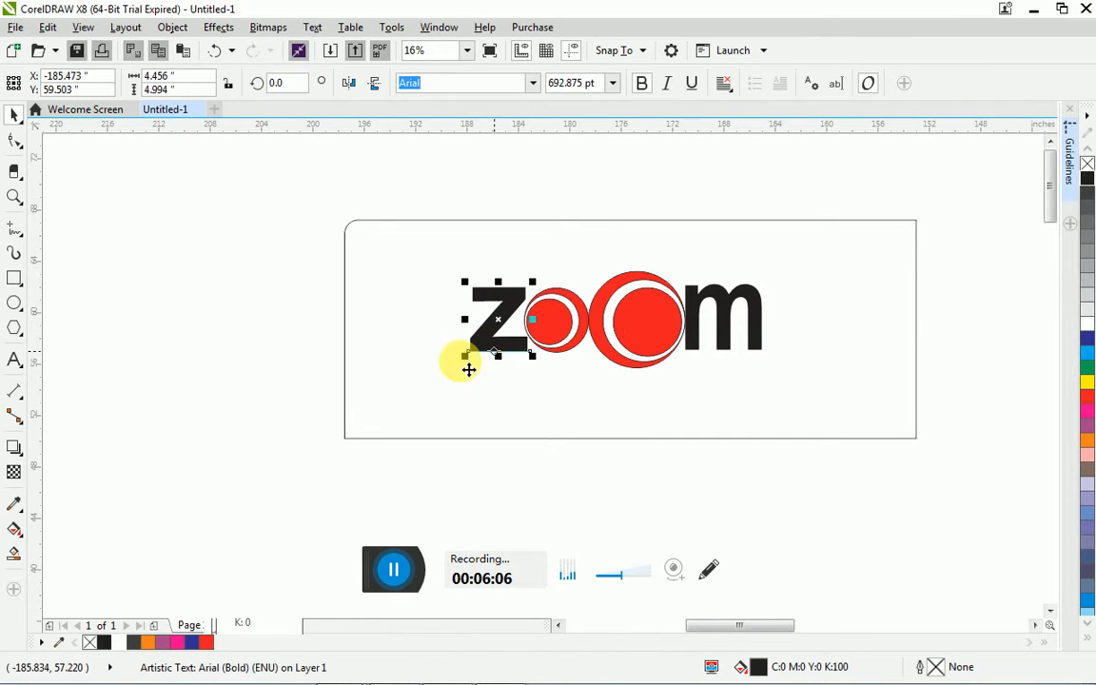
{"action": "left_click", "coordinate": [118, 642]}
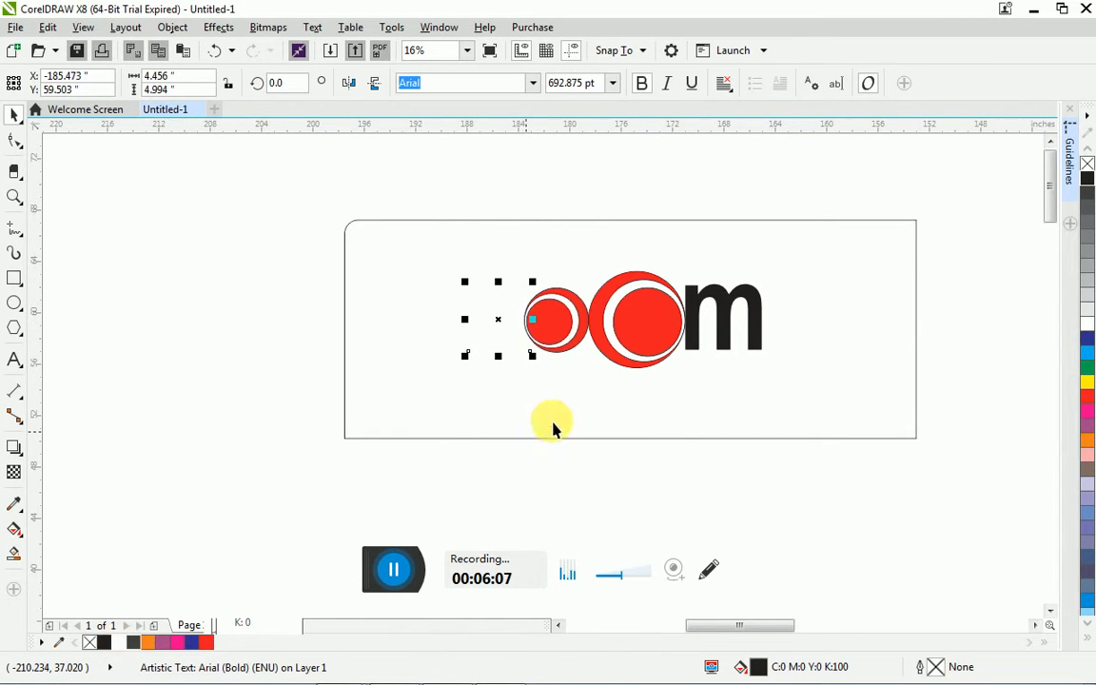
{"action": "left_click", "coordinate": [730, 340]}
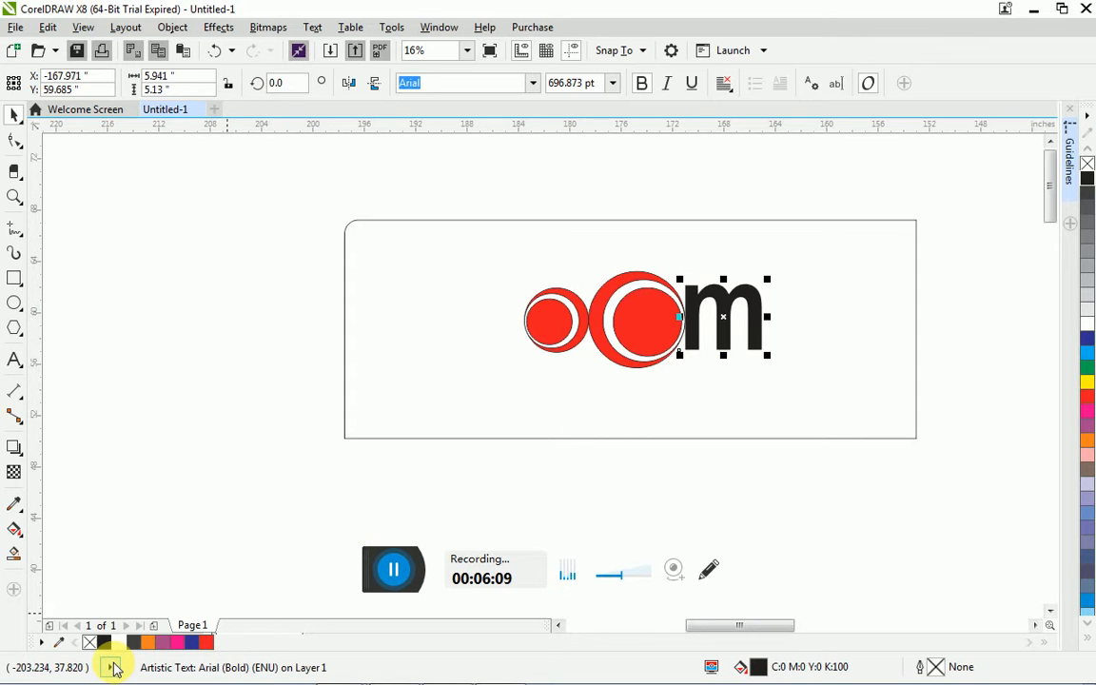
{"action": "left_click", "coordinate": [116, 644]}
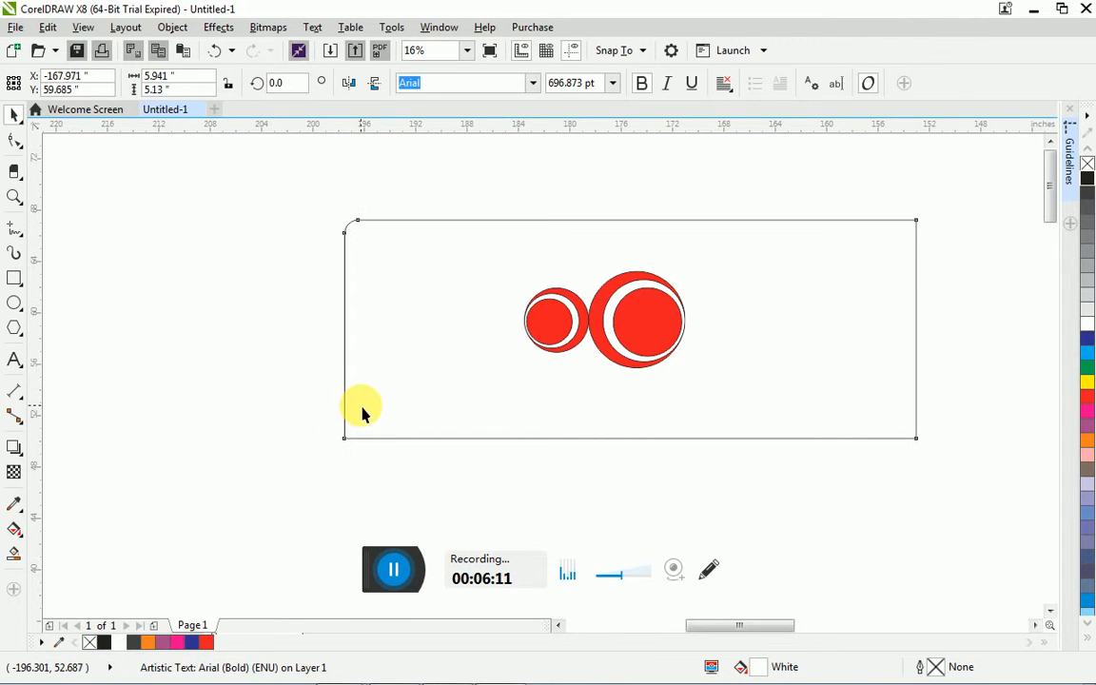
- Fill the background rectangle behind the logo with black
{"action": "left_click", "coordinate": [345, 399]}
{"action": "left_click", "coordinate": [107, 643]}
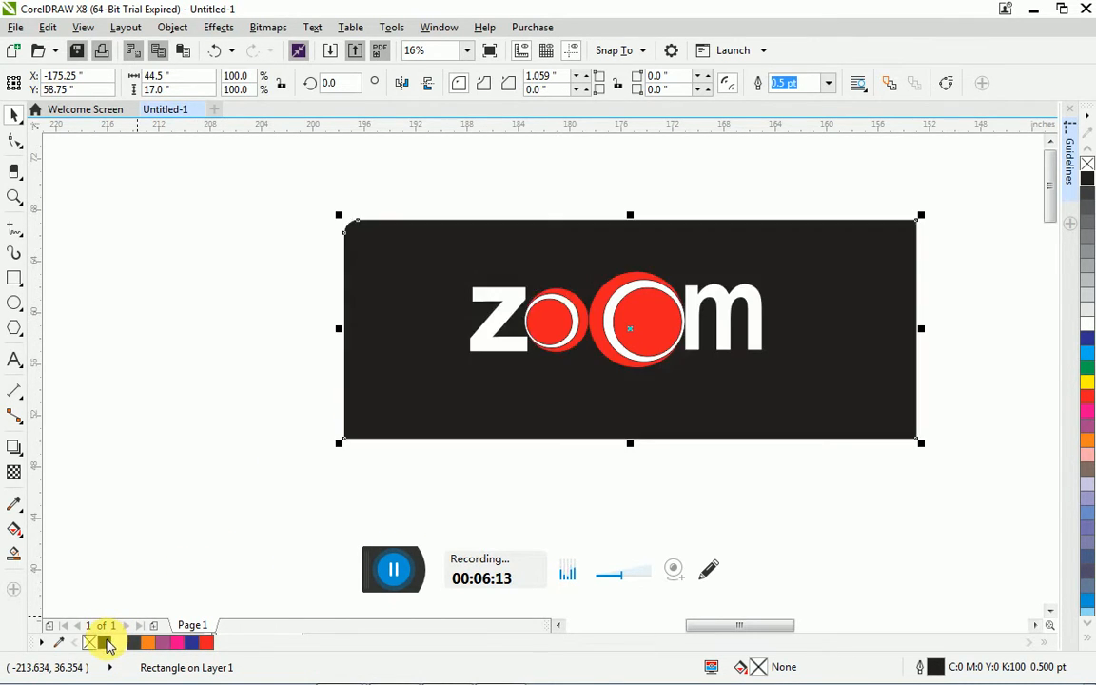
{"action": "left_click", "coordinate": [136, 521]}
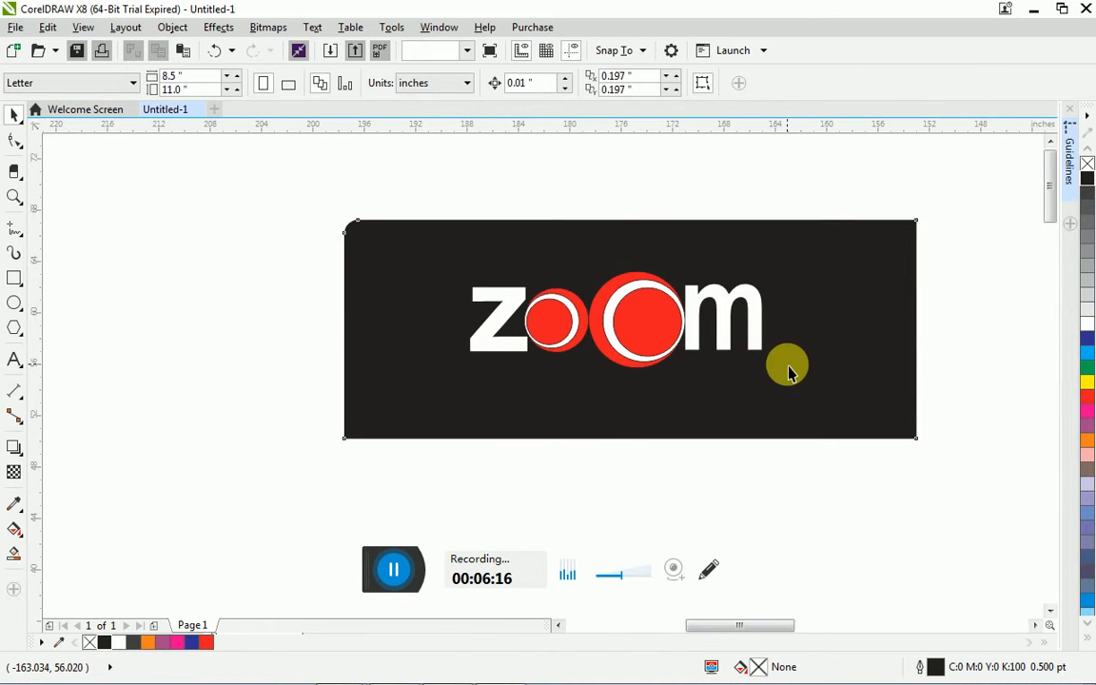
- Scale the black background rectangle down around the logo to about 37.3 by 14.25 inches
{"action": "left_click", "coordinate": [918, 437]}
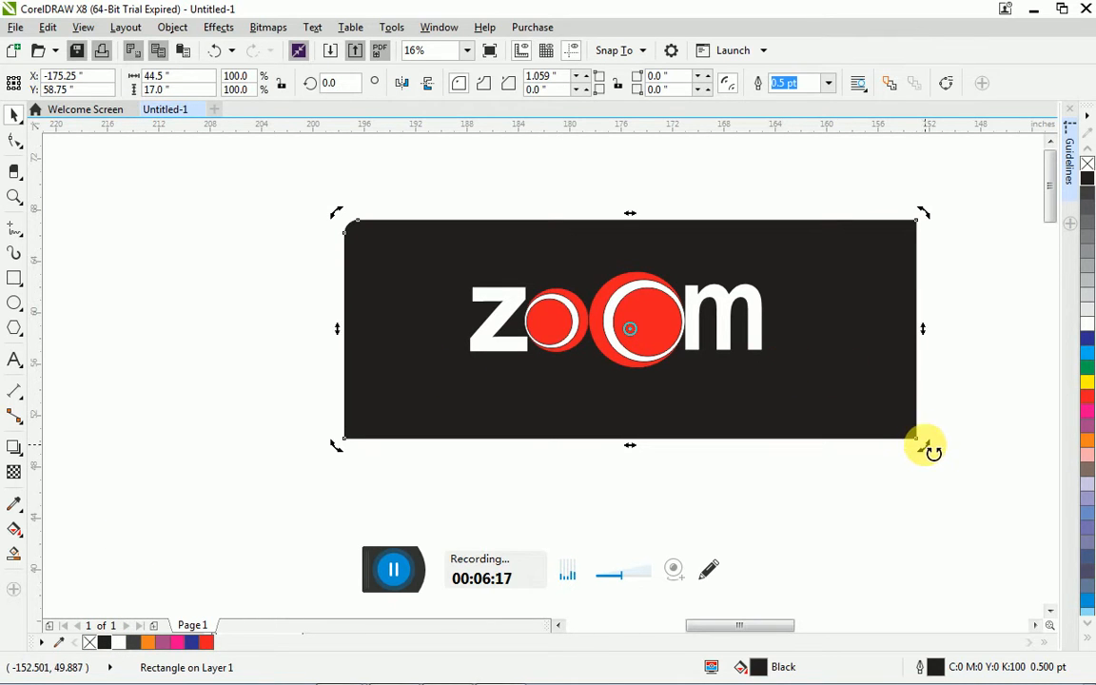
{"action": "left_click", "coordinate": [919, 440]}
{"action": "left_click_drag", "start_coordinate": [919, 440], "coordinate": [885, 430]}
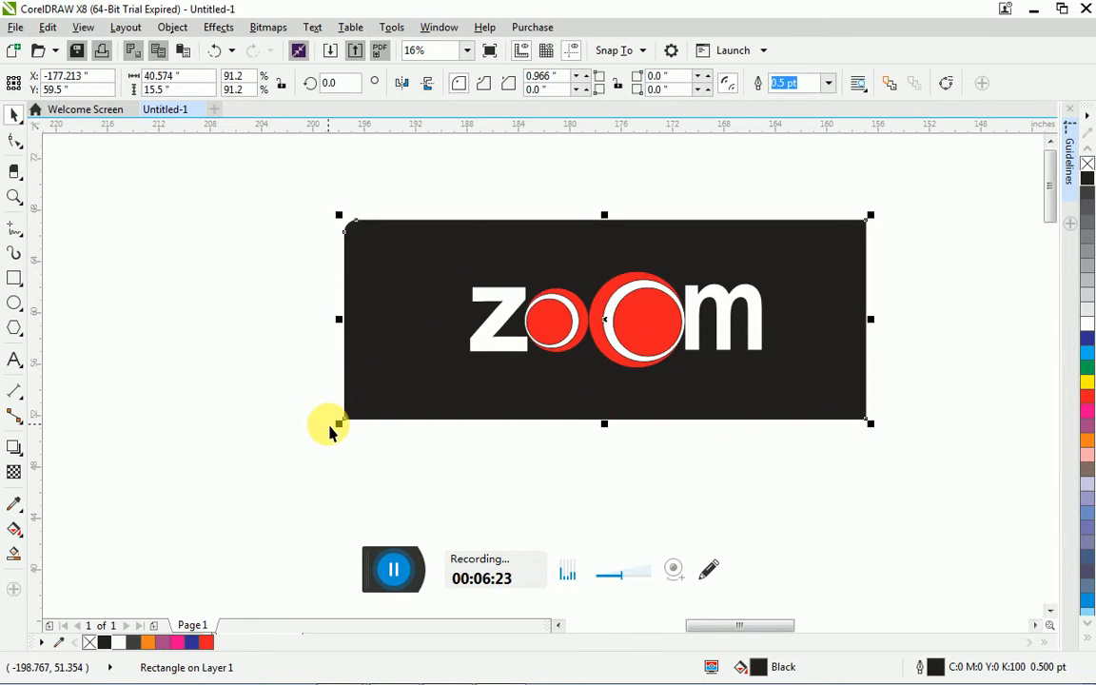
{"action": "left_click_drag", "start_coordinate": [349, 426], "coordinate": [385, 399]}
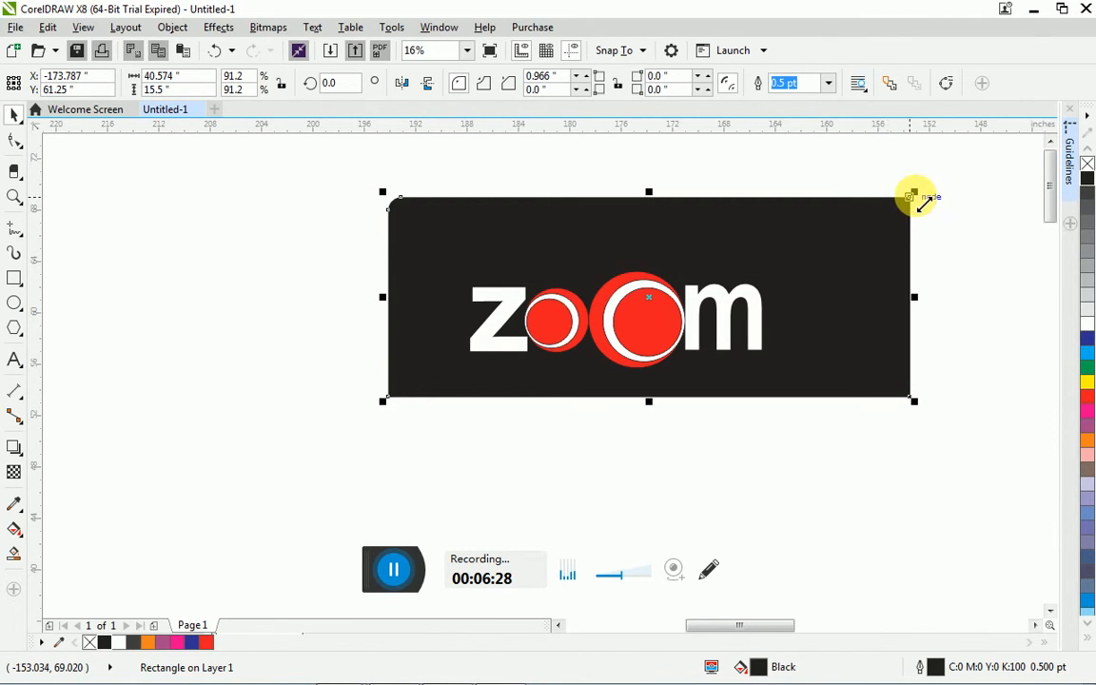
{"action": "left_click_drag", "start_coordinate": [912, 194], "coordinate": [873, 211]}
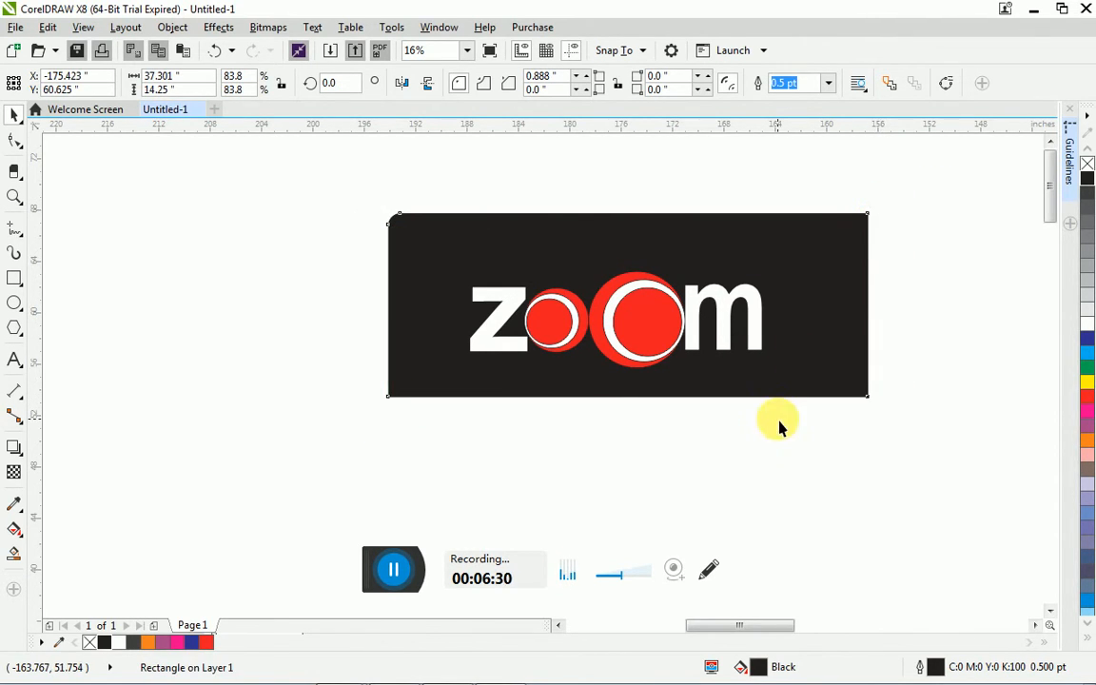